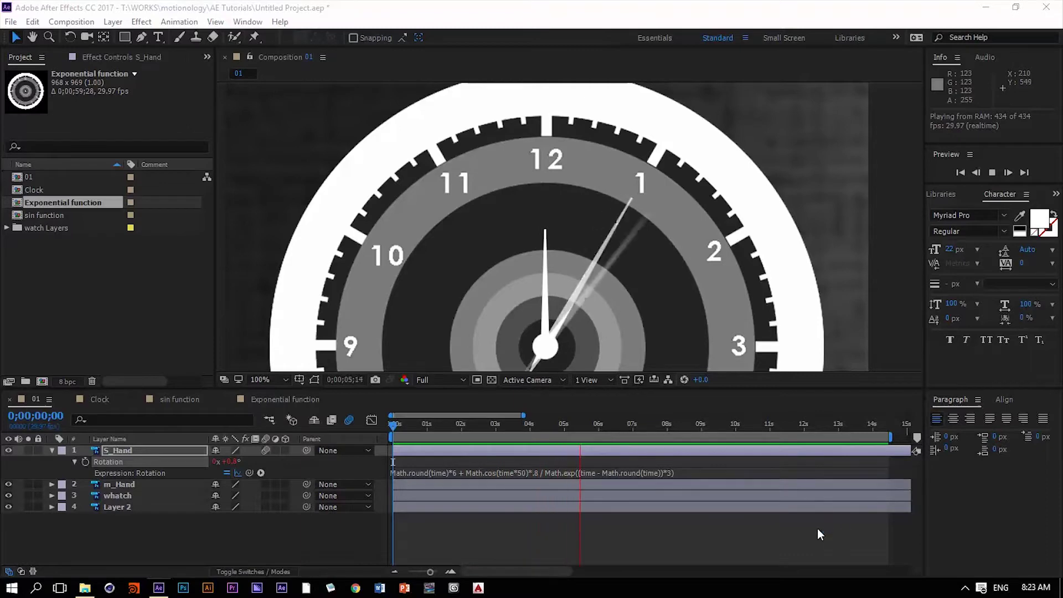
left_click(672, 476)
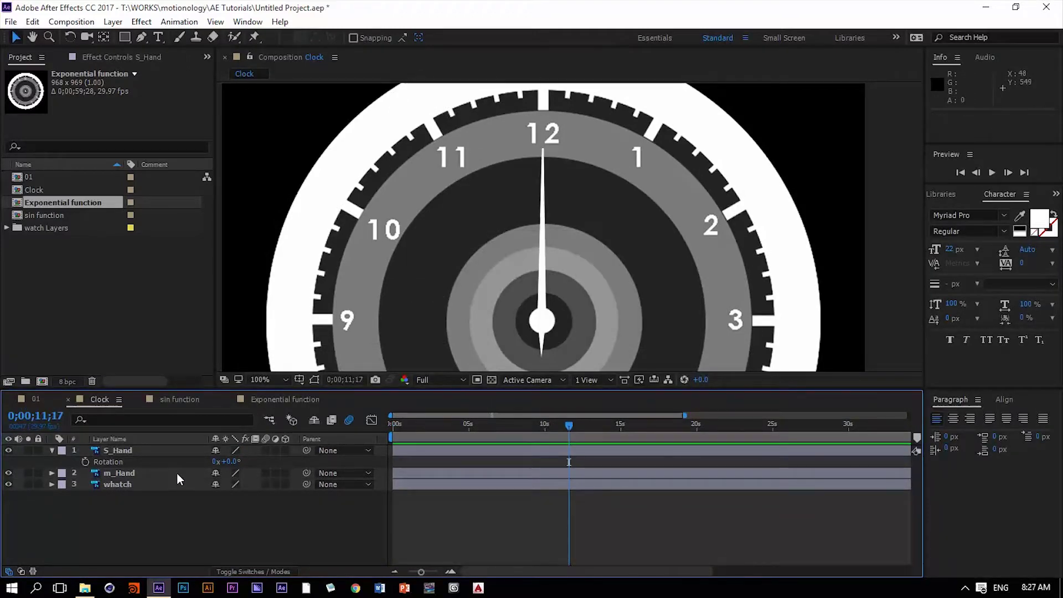
left_click(117, 464)
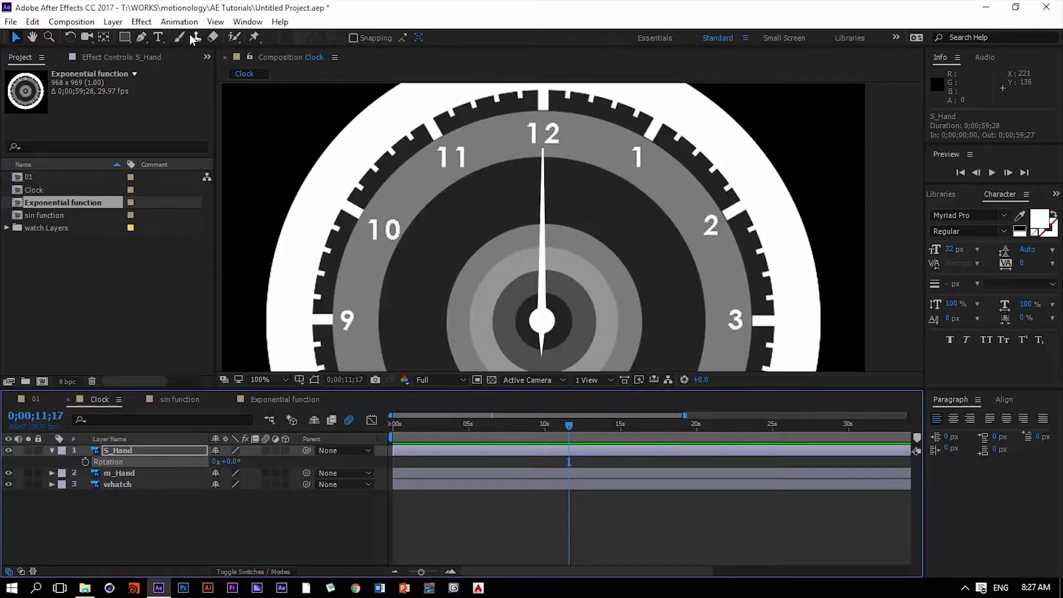
left_click(178, 21)
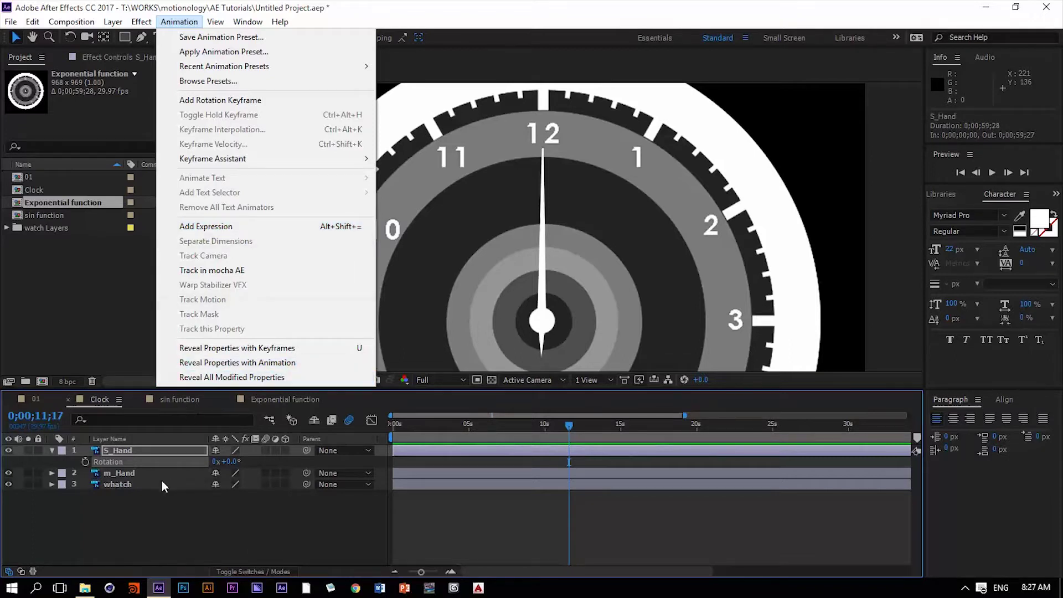
left_click(151, 504)
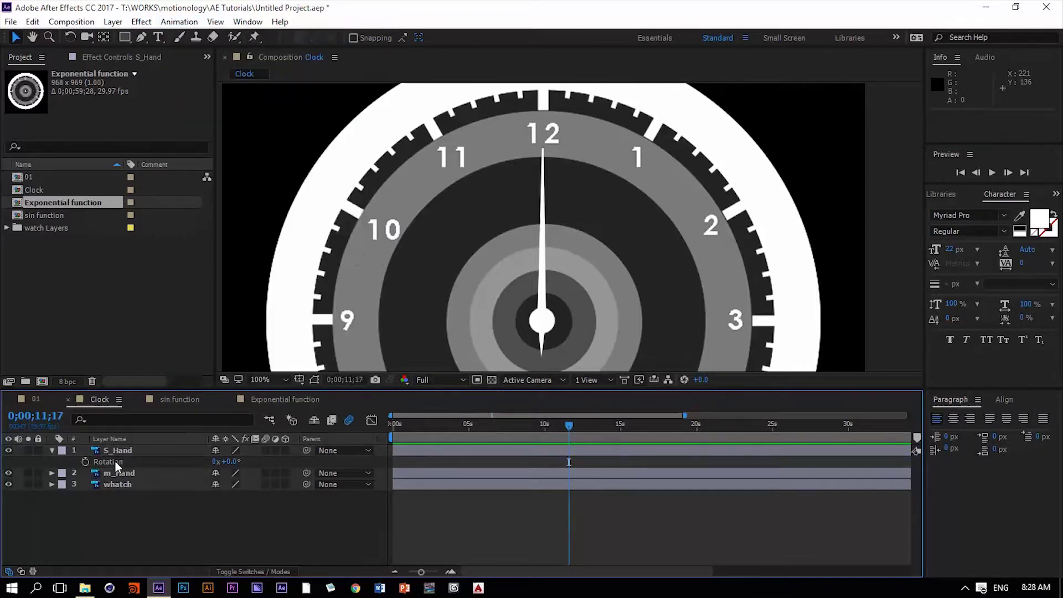
- Add the expression "time" to the Rotation property of the S_Hand layer in the Clock composition
left_click(86, 464, "alt")
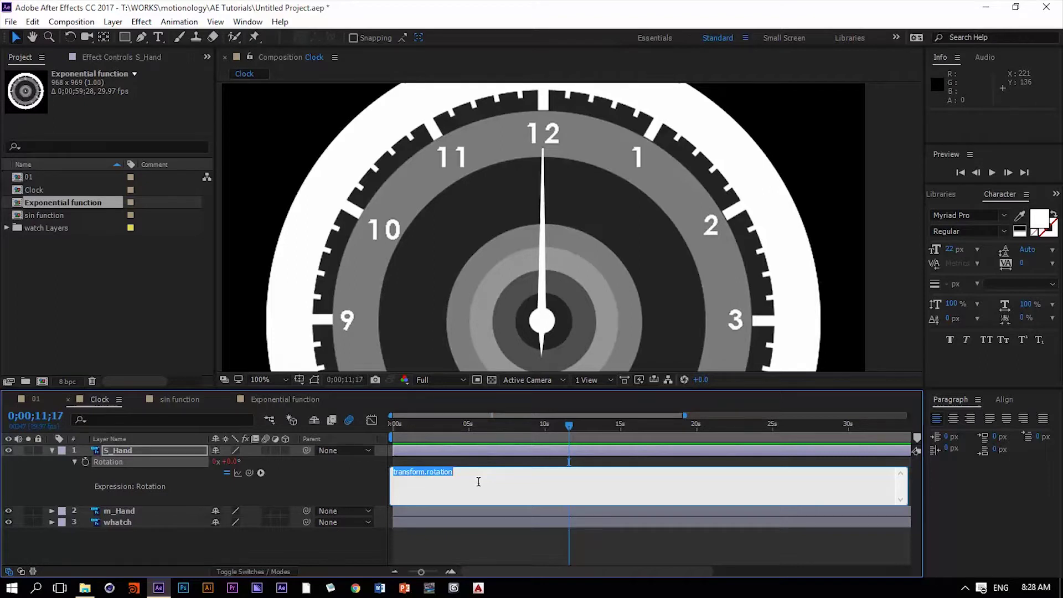
type("time")
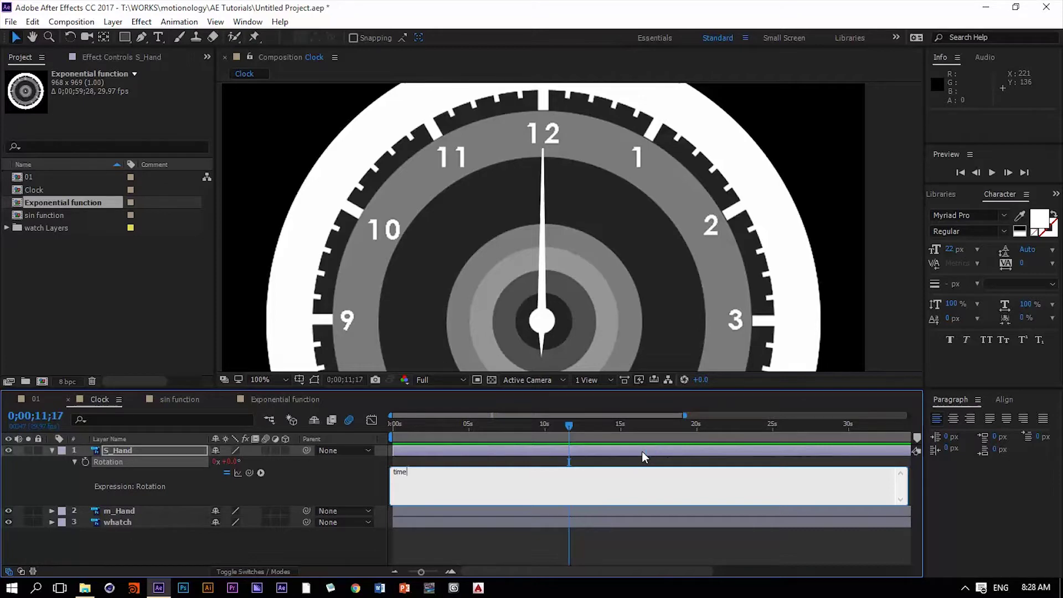
left_click(316, 544)
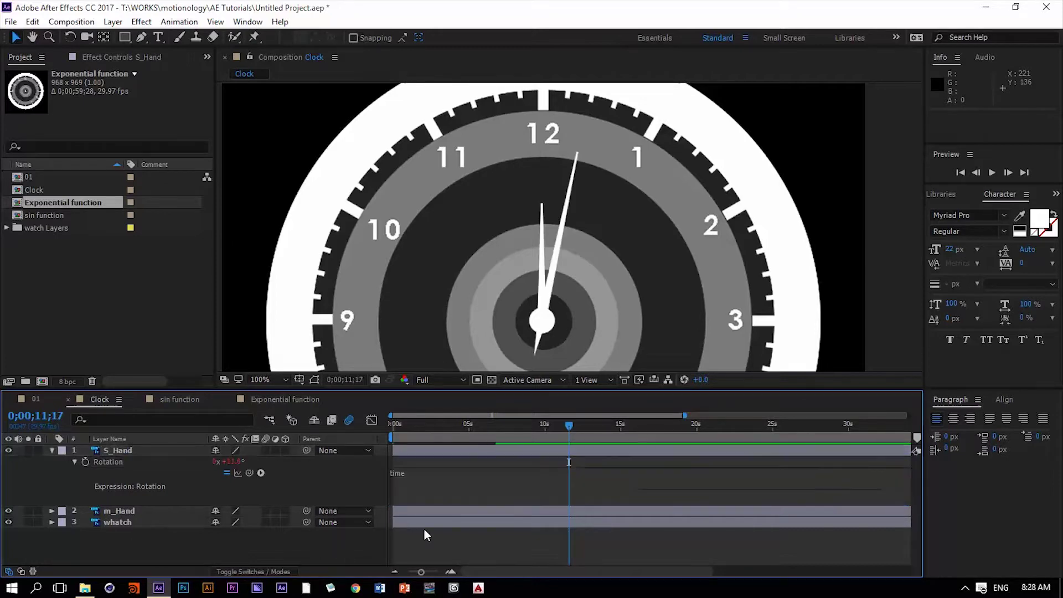
- Scrub through the whole Clock timeline to check how far the second hand rotates, and return to the start
left_click(444, 426)
left_click_drag(437, 430, 380, 451)
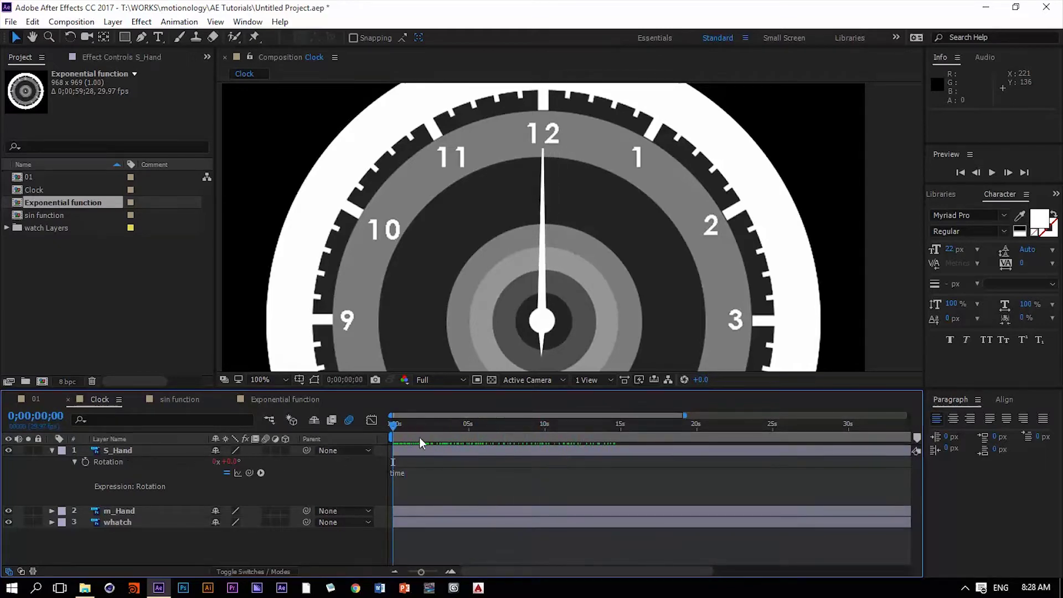
mouse_move(394, 426)
left_mouse_down()
mouse_move(710, 437)
mouse_move(398, 442)
left_mouse_up()
left_click_drag(684, 415, 909, 416)
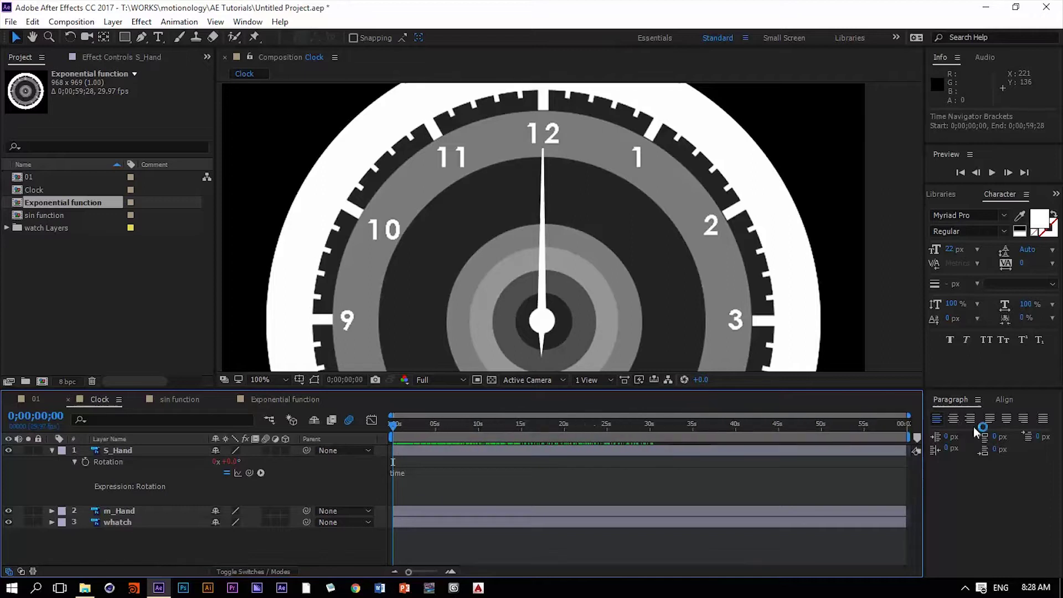
left_click_drag(394, 425, 911, 453)
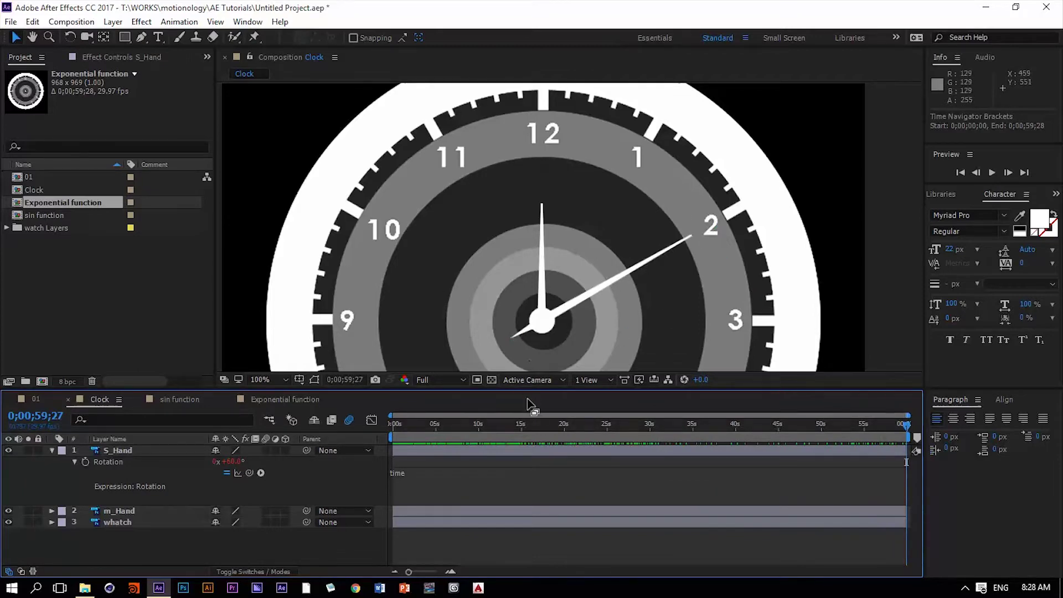
left_click_drag(906, 461, 358, 438)
key("equal")
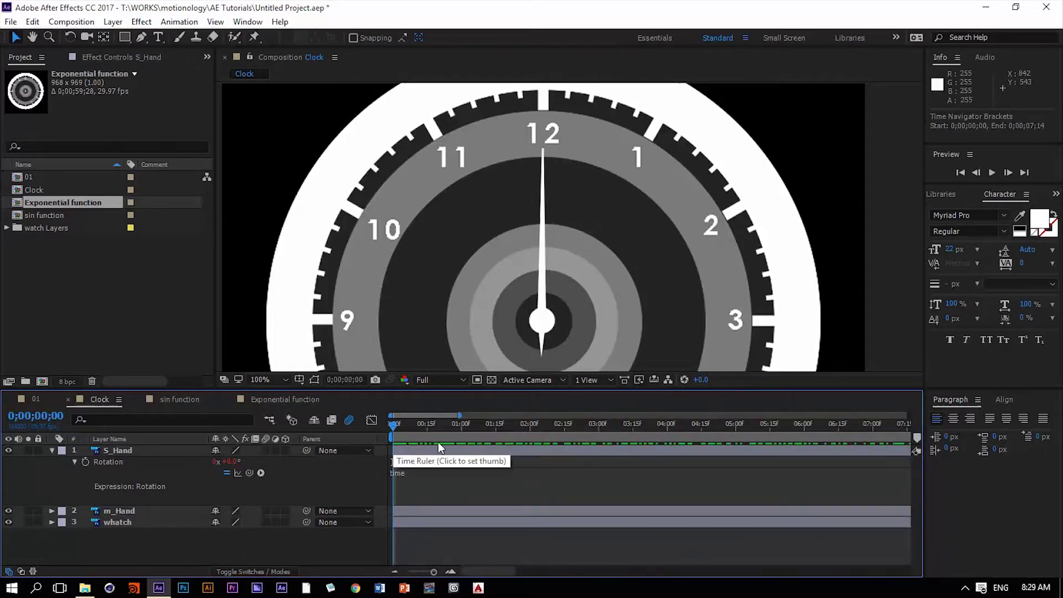
key("minus")
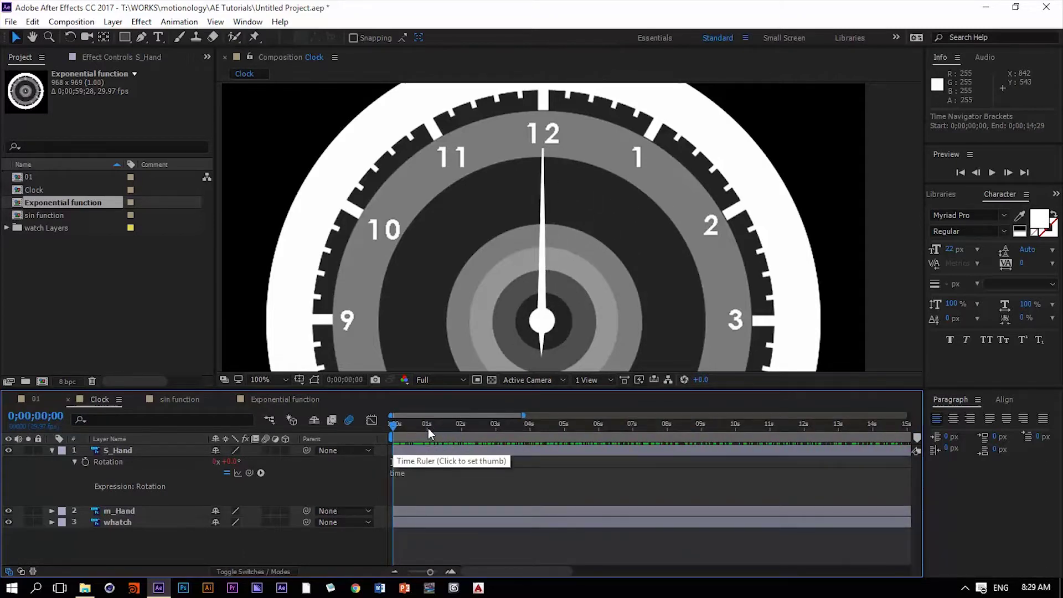
- Go to the one-second mark and change the S_Hand rotation expression to time*6
left_click(428, 427)
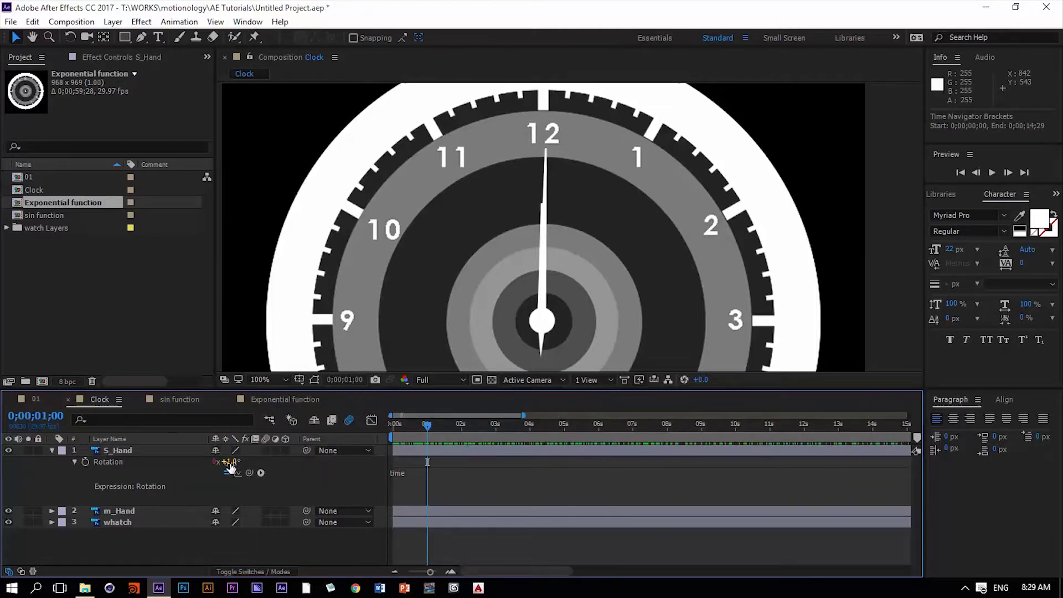
left_click(403, 475)
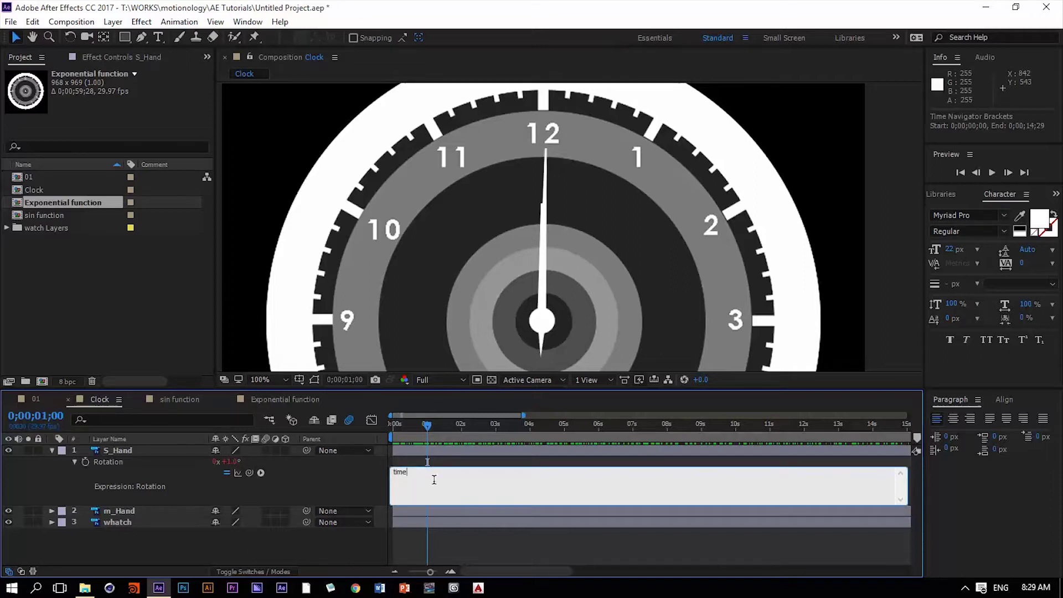
key("KP_Enter")
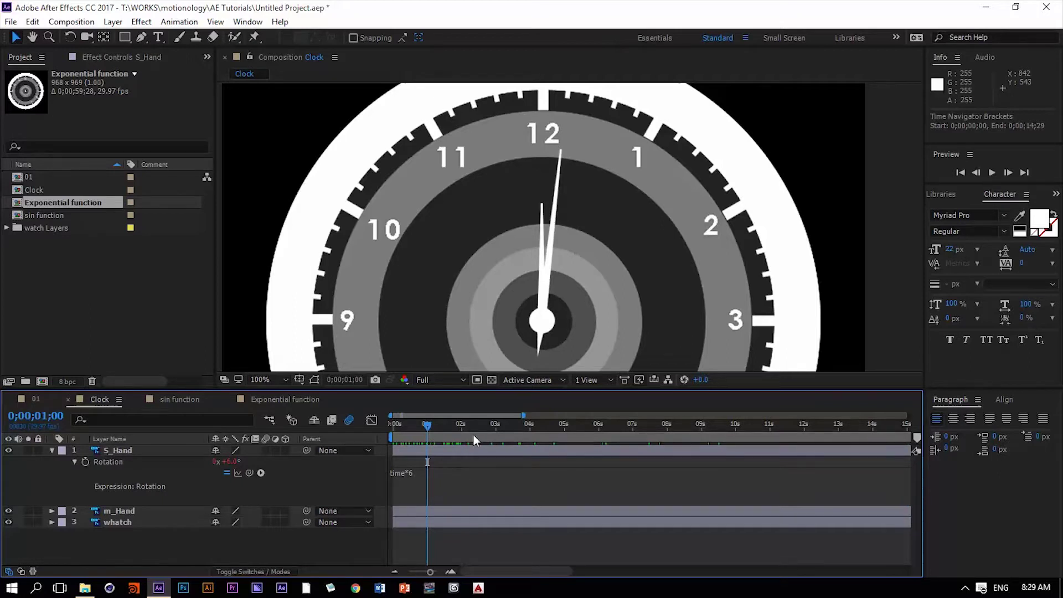
- Show the full Clock timeline, then scrub and play back the second hand's continuous rotation
left_click_drag(524, 416, 909, 416)
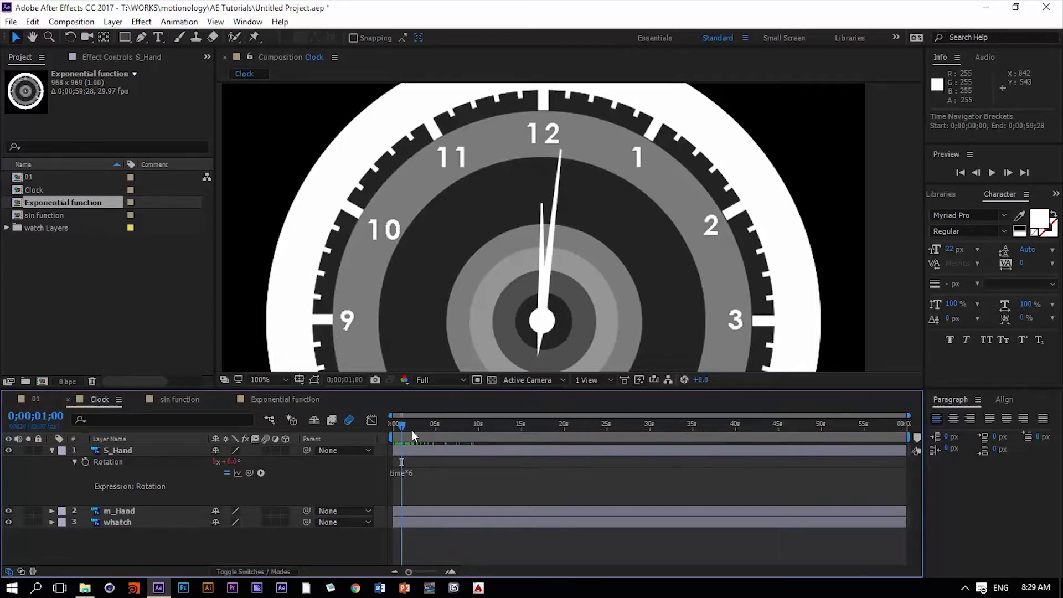
mouse_move(408, 427)
left_mouse_down()
mouse_move(839, 444)
mouse_move(405, 446)
left_mouse_up()
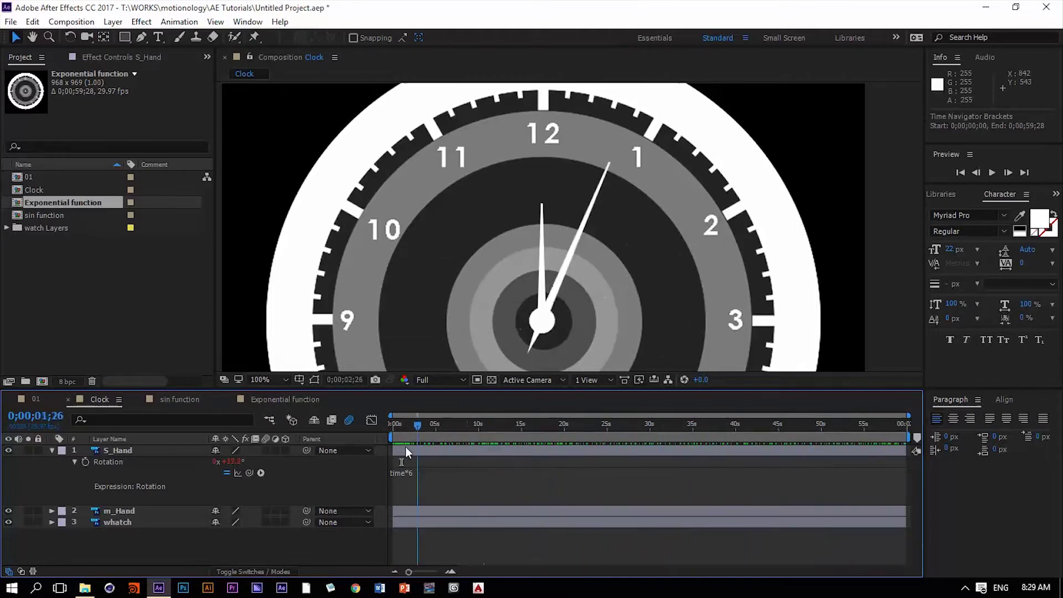
key("space")
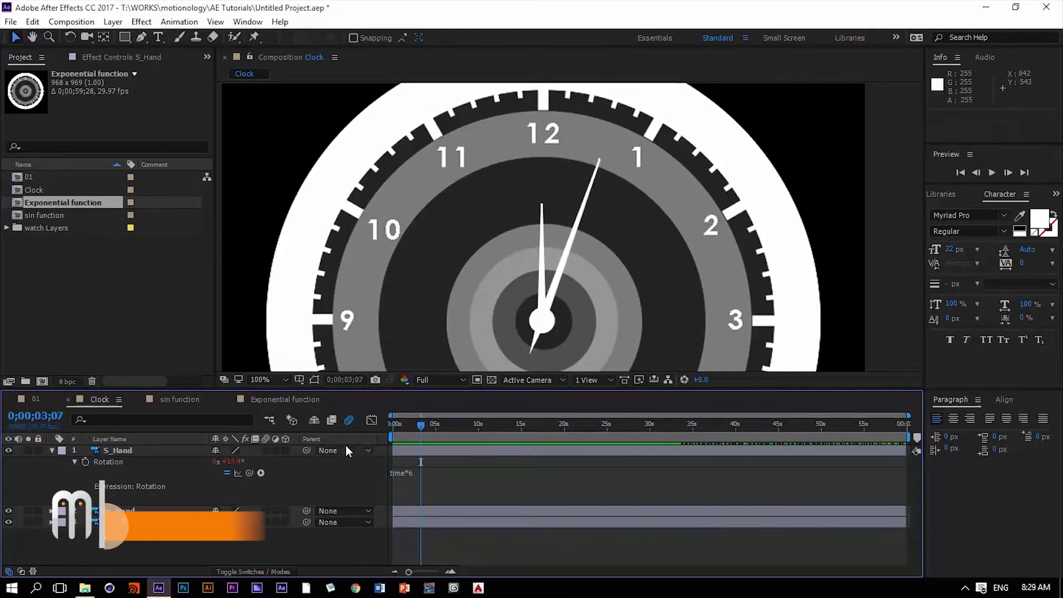
left_click_drag(418, 430, 373, 432)
key("space")
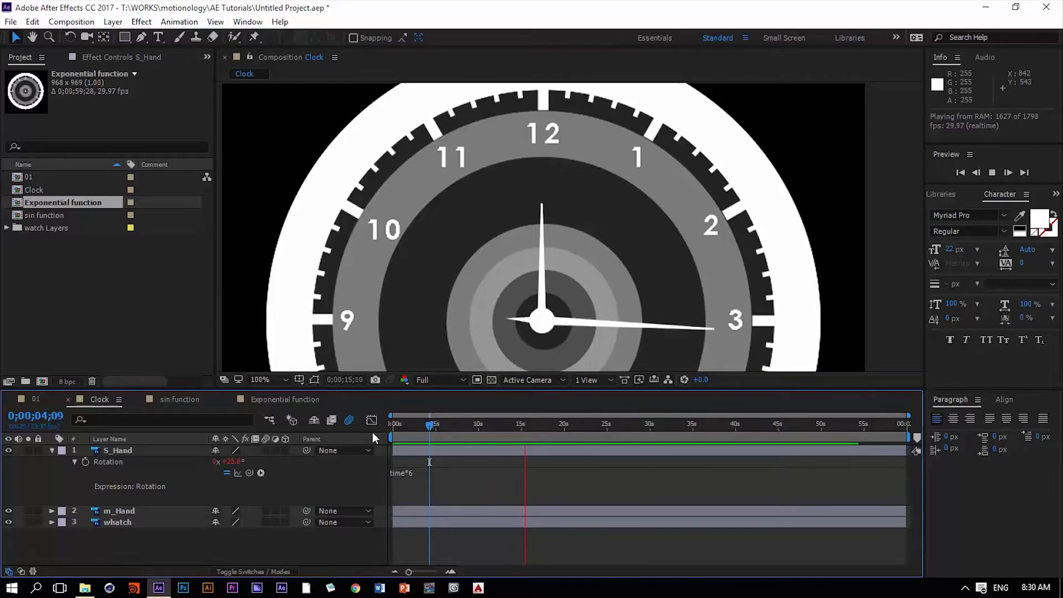
key("space")
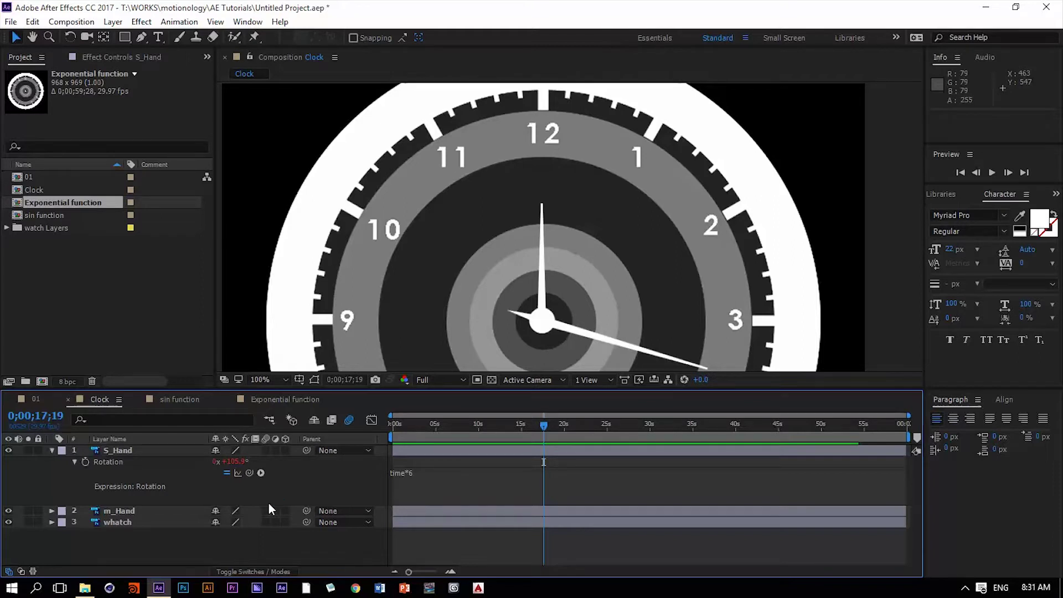
- Change the S_Hand rotation expression to Math.round(time)*6 and preview the second hand's movement
left_click(418, 472)
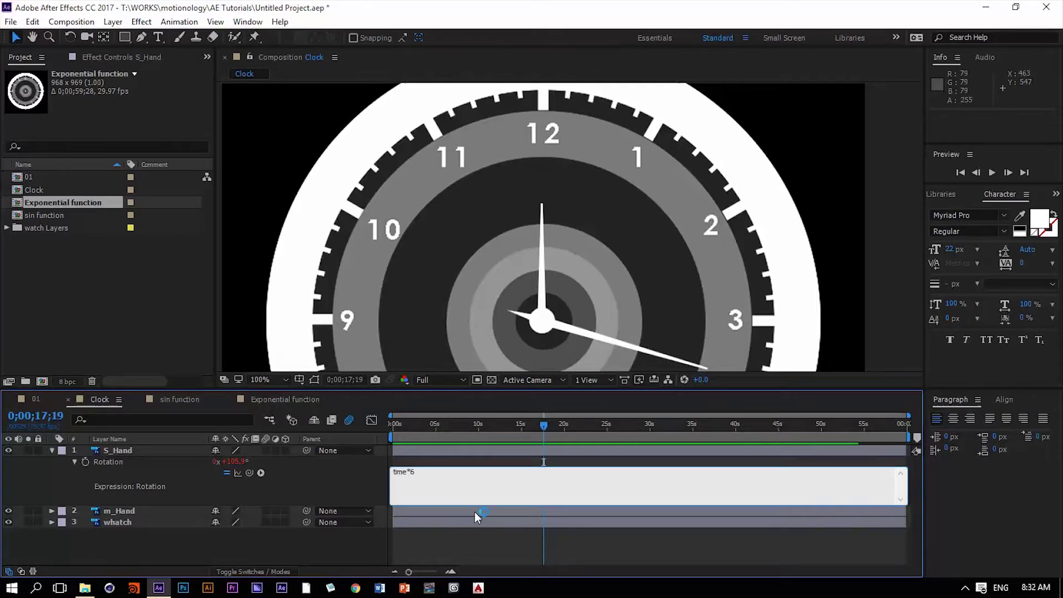
type("Math.round")
type("(")
type(")")
left_click(358, 484)
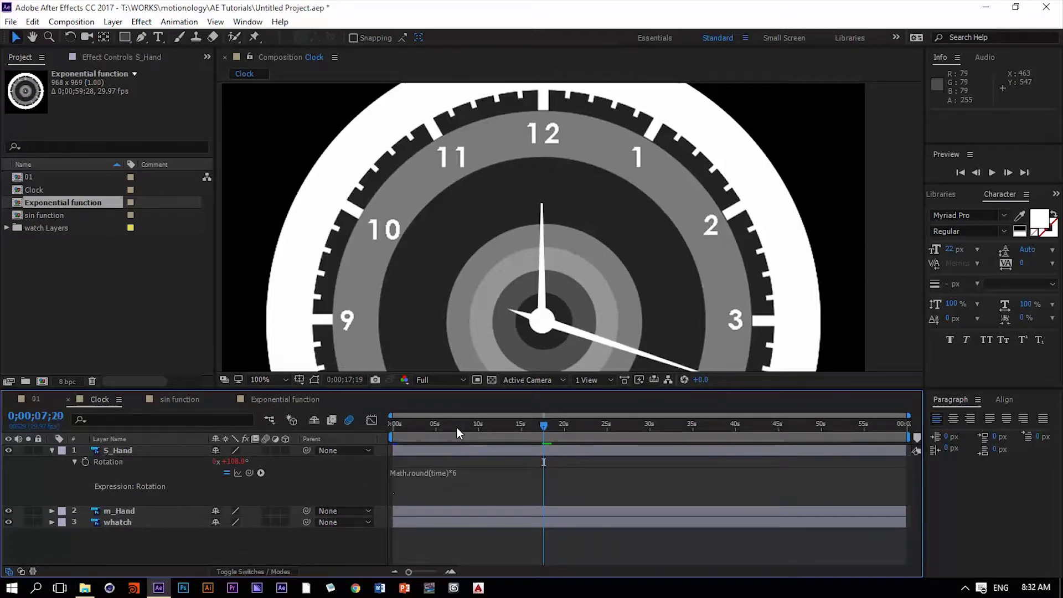
key("space")
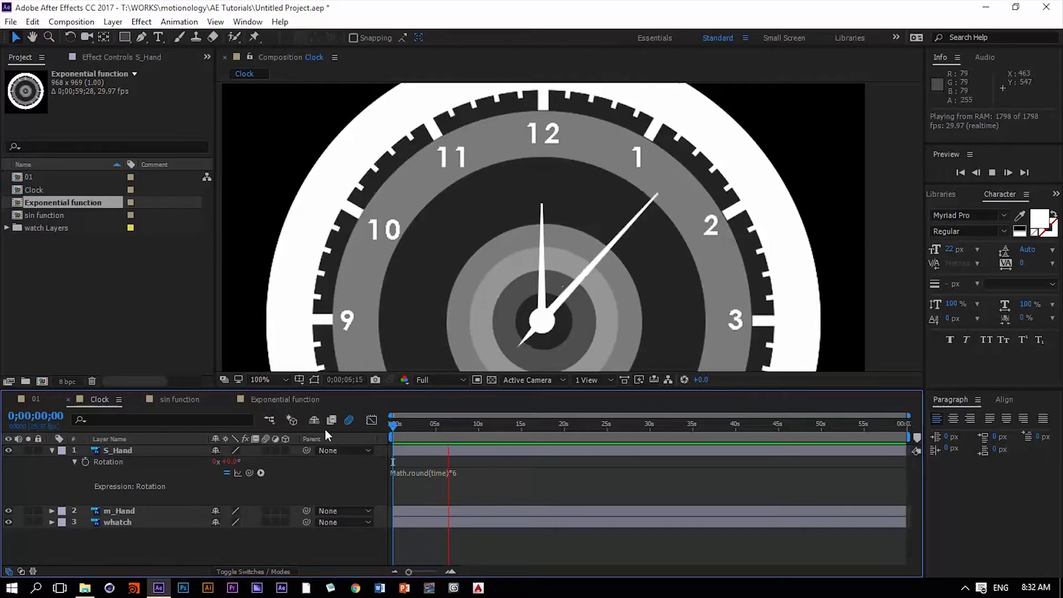
key("space")
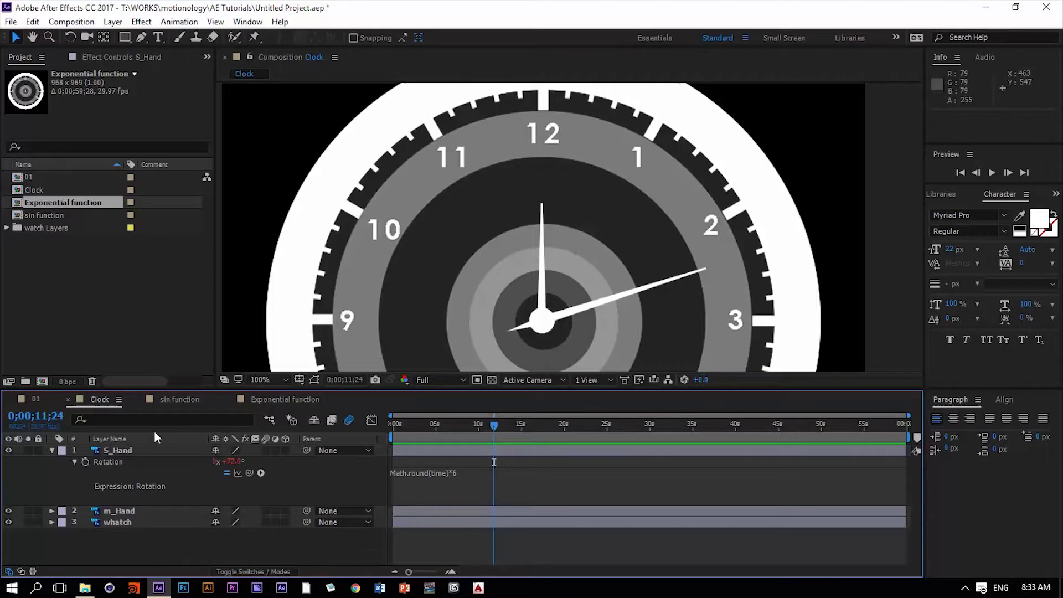
- Play the finished animation in composition 01, examine its rotation curve in the Graph Editor, and return to the Clock composition
left_click(31, 398)
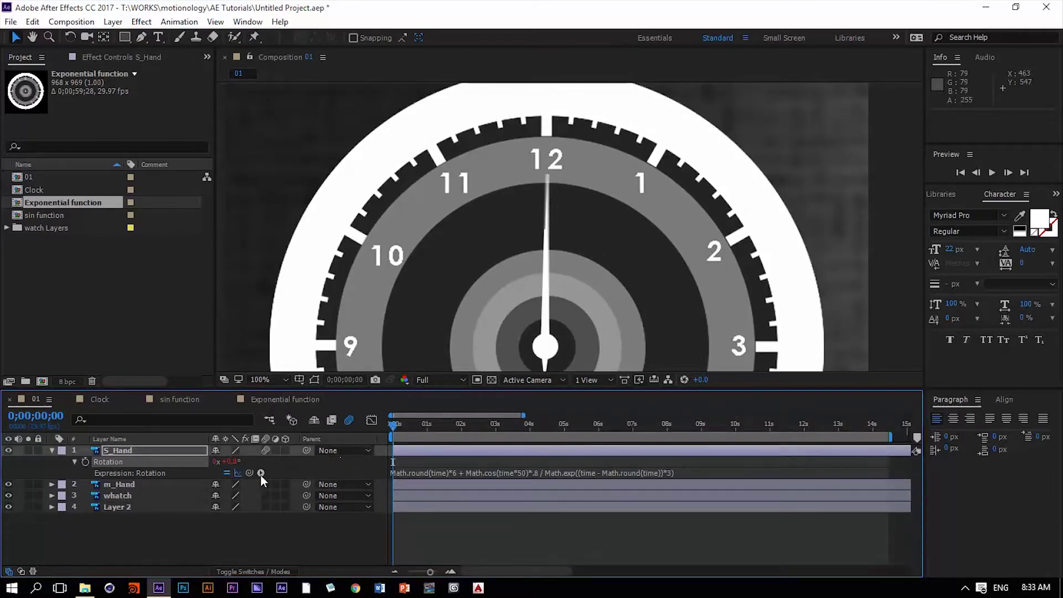
key("space")
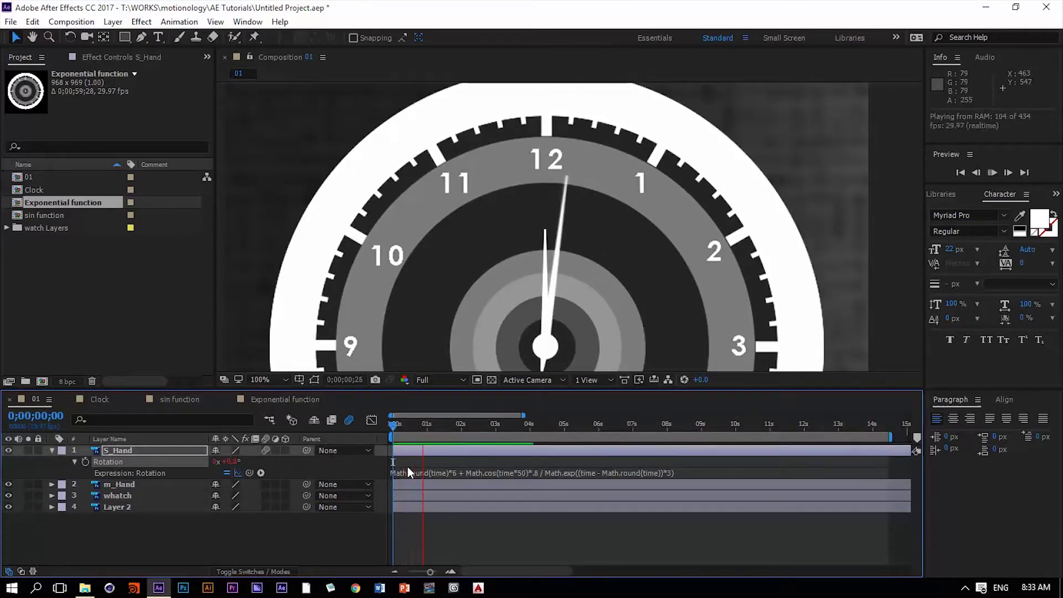
left_click(371, 423)
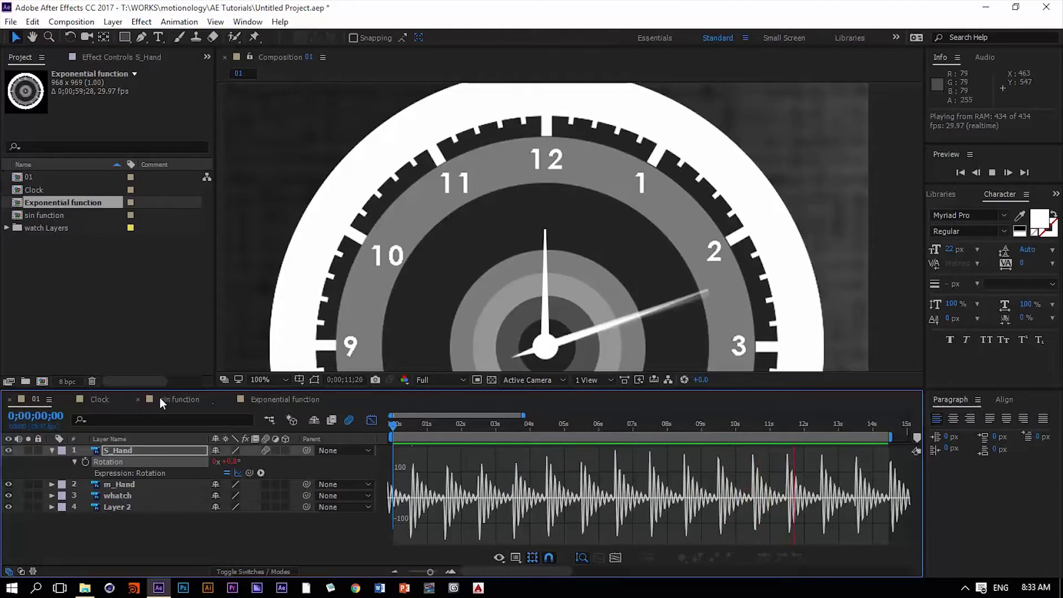
left_click(100, 400)
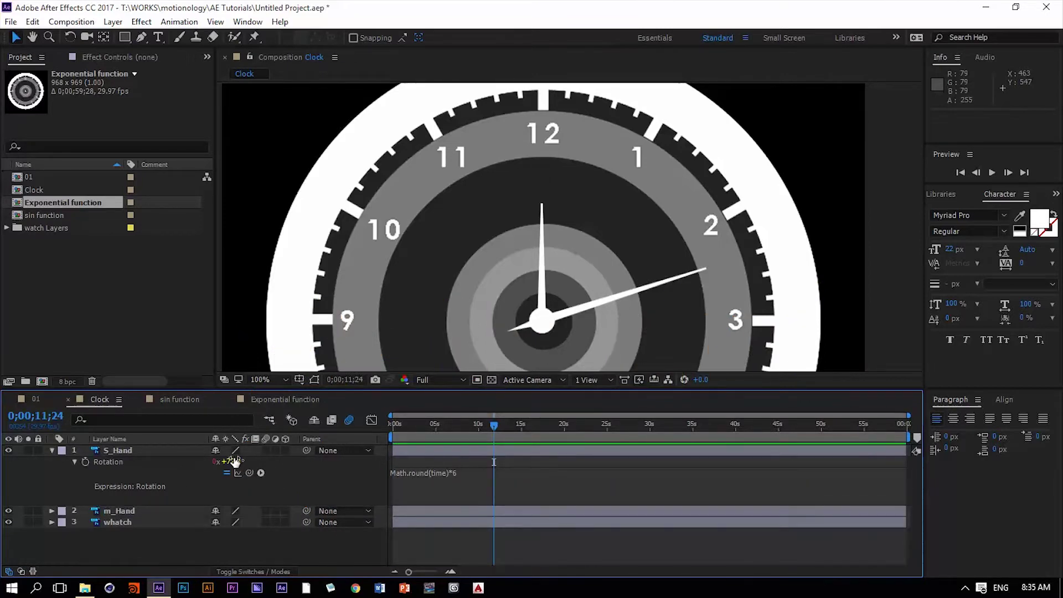
- In the sin function composition, add the expression Math.sin(time) to the S_Hand layer's Rotation
left_click(191, 400)
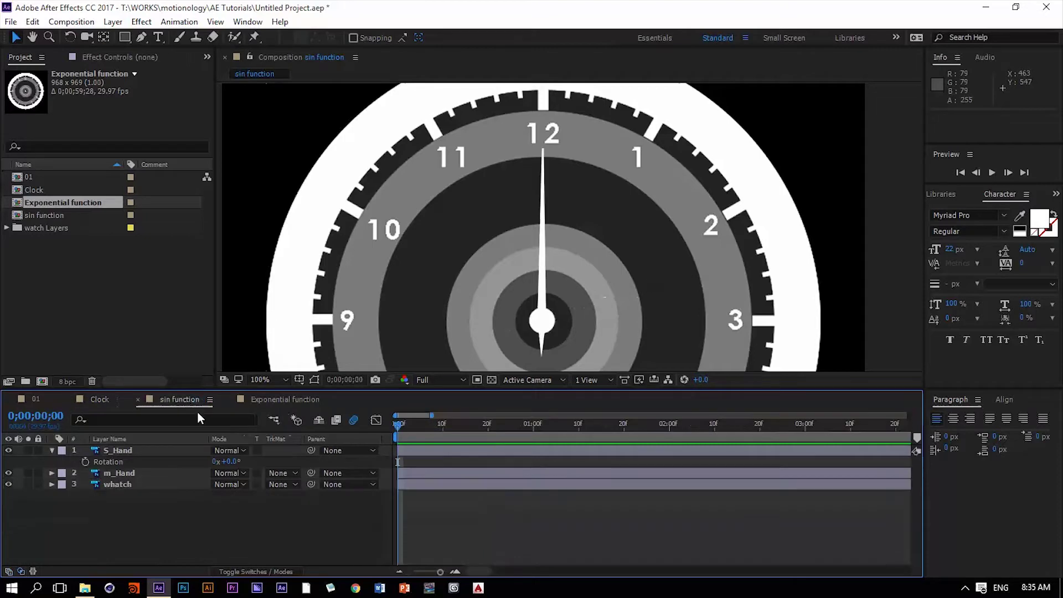
left_click(85, 462, "alt")
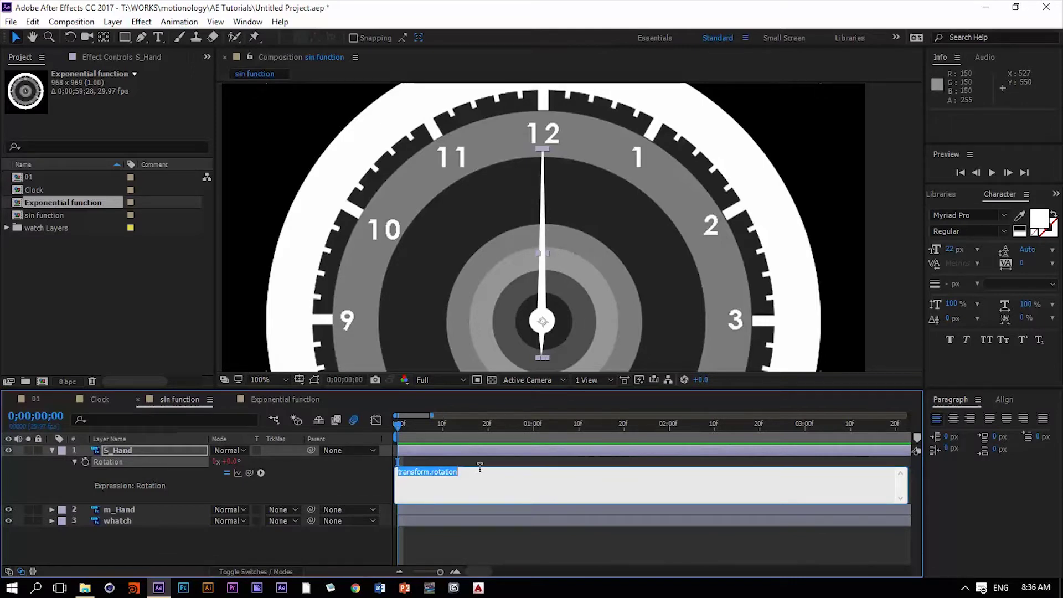
type("Math.sin(time")
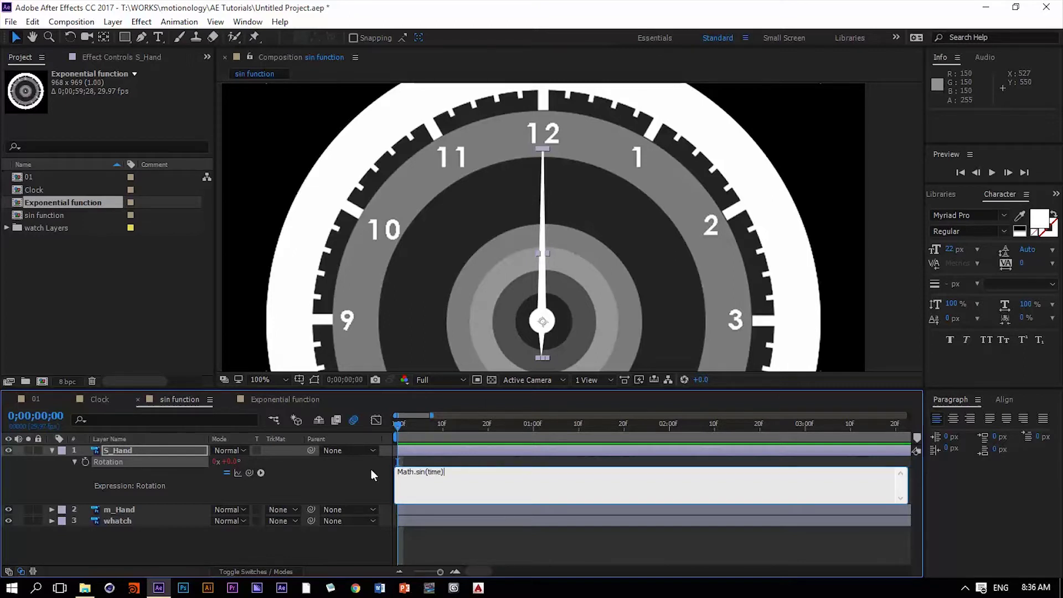
left_click(282, 492)
- Extend the visible time range and scrub the sin function timeline to examine the hand's oscillation
scroll(433, 416, "down", 5)
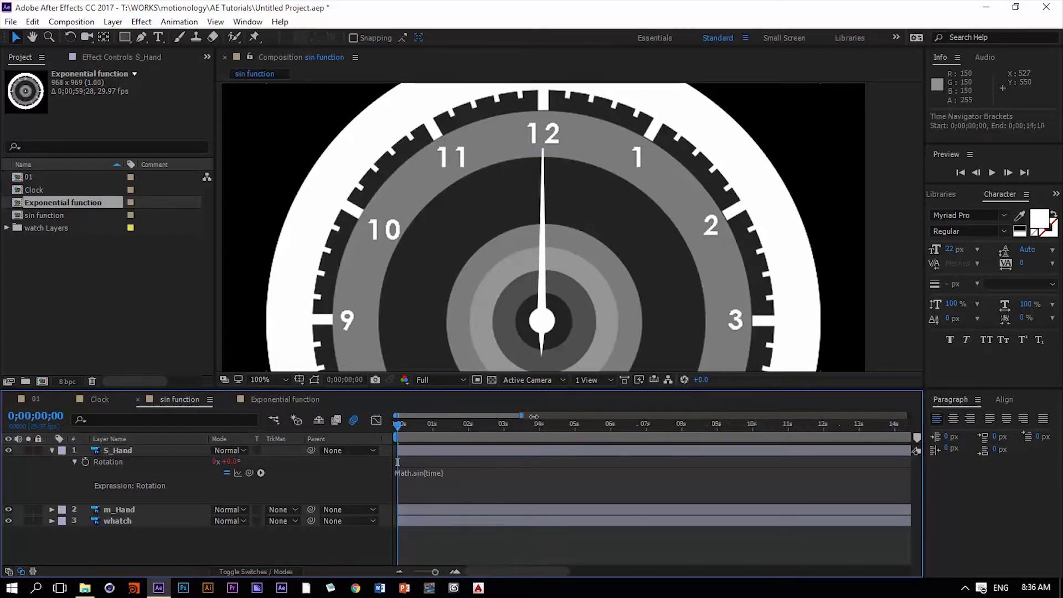
left_click_drag(401, 424, 479, 463)
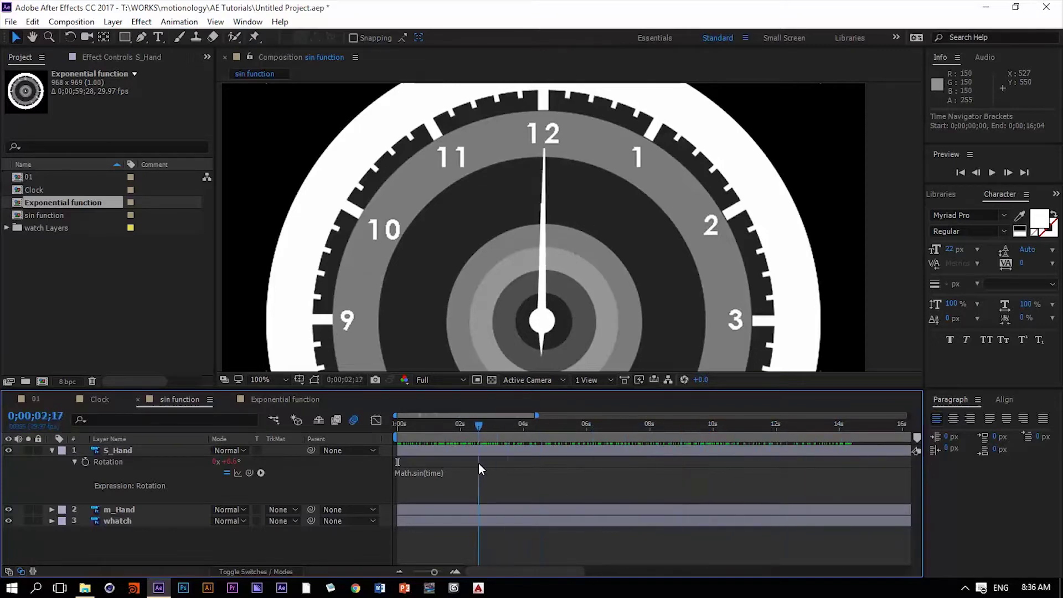
left_click_drag(540, 417, 824, 416)
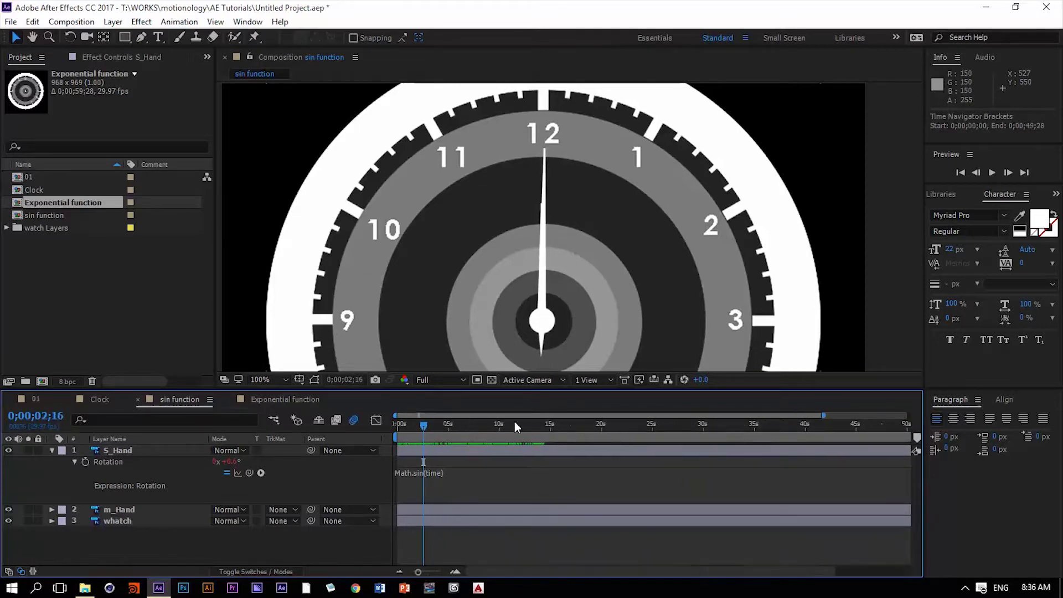
left_click_drag(424, 425, 586, 450)
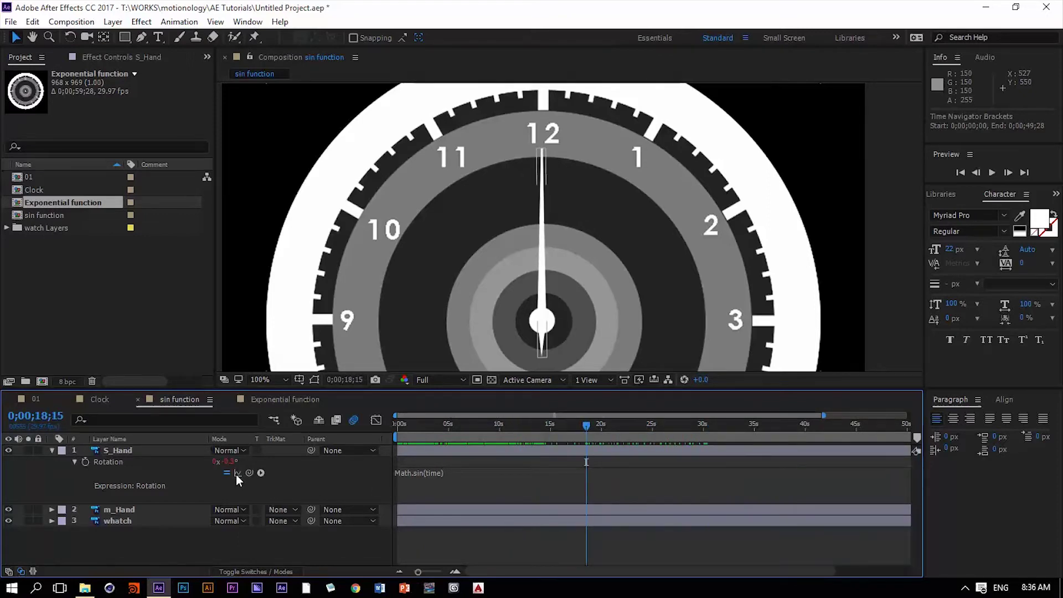
- Display the S_Hand rotation curve in the Graph Editor, scrub along it and play a preview of the sine oscillation
left_click(252, 488)
left_click(376, 420)
left_click_drag(398, 429, 488, 446)
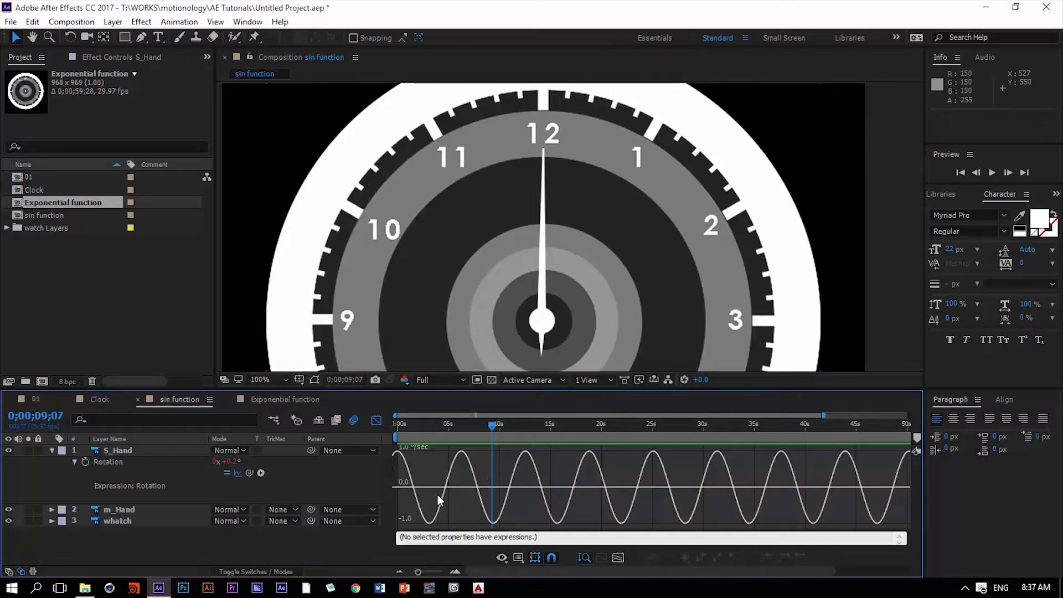
mouse_move(837, 473)
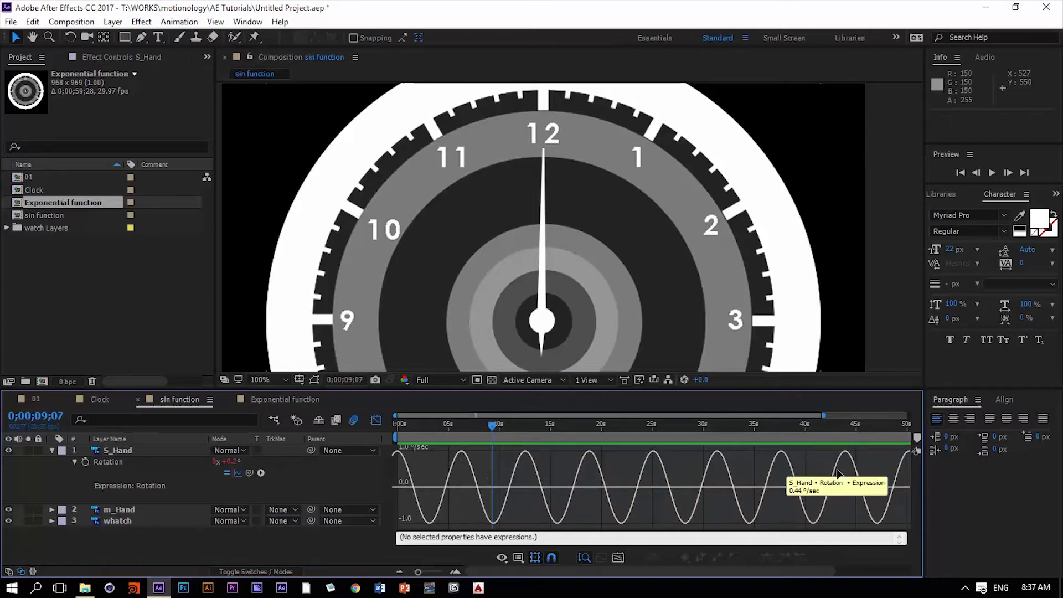
key("space")
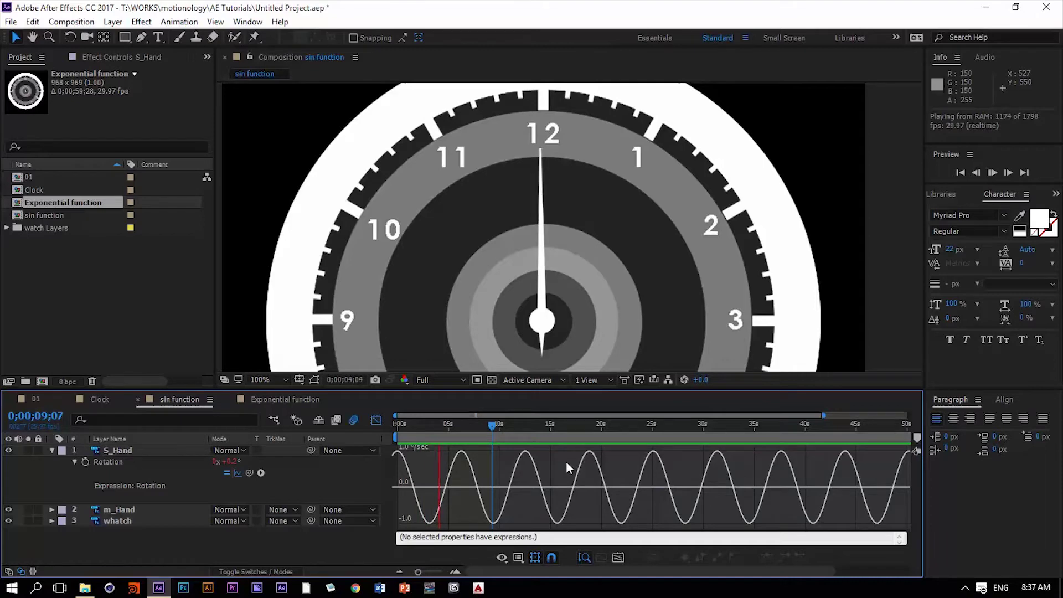
- Change the S_Hand rotation expression to Math.sin(time*50) in the Graph Editor's expression field
left_click(113, 465)
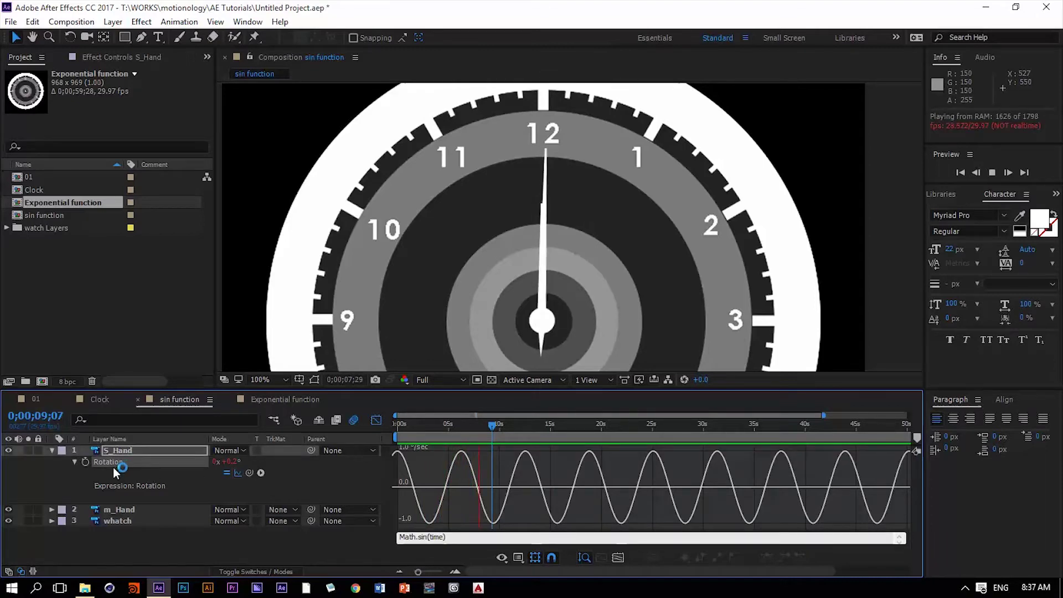
left_click(503, 558)
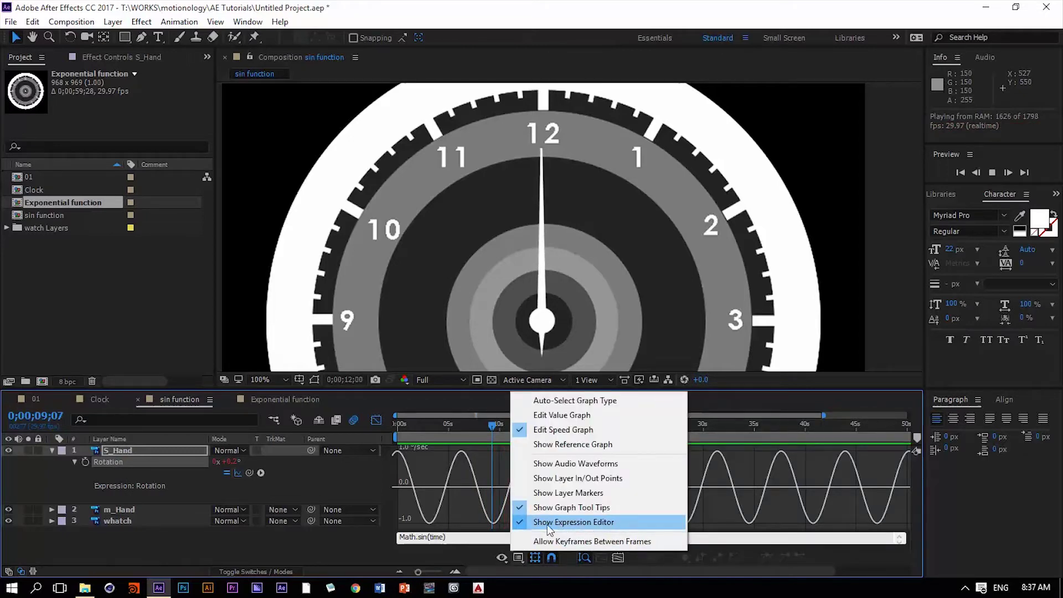
left_click(464, 535)
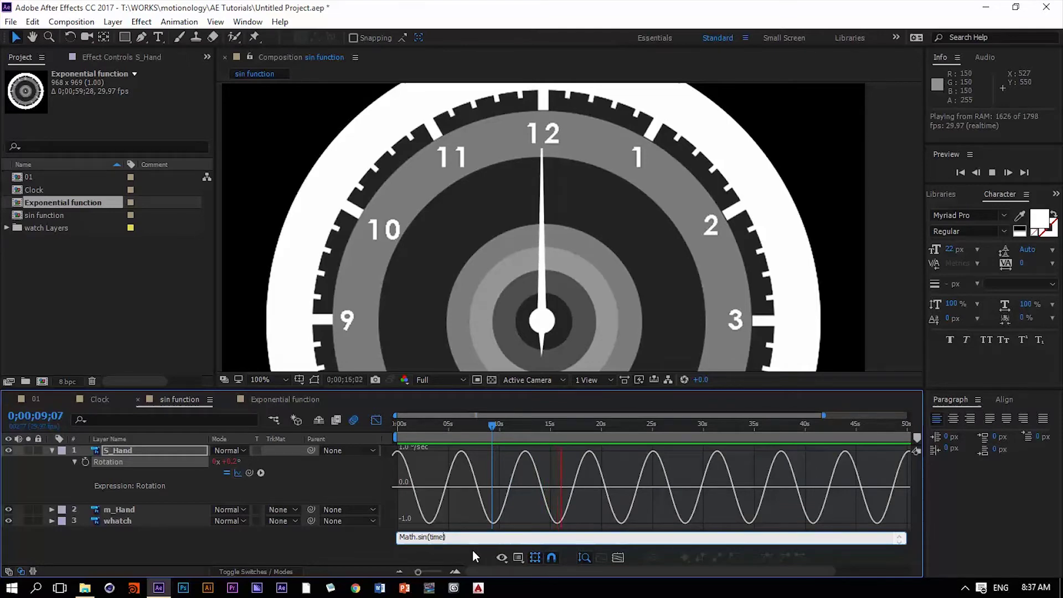
type("*")
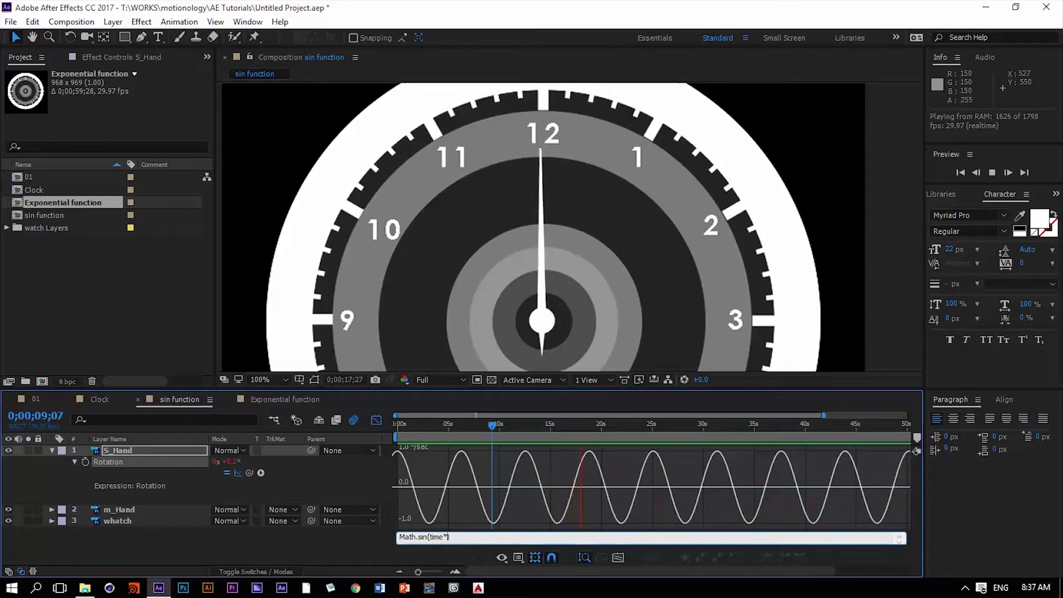
type("50")
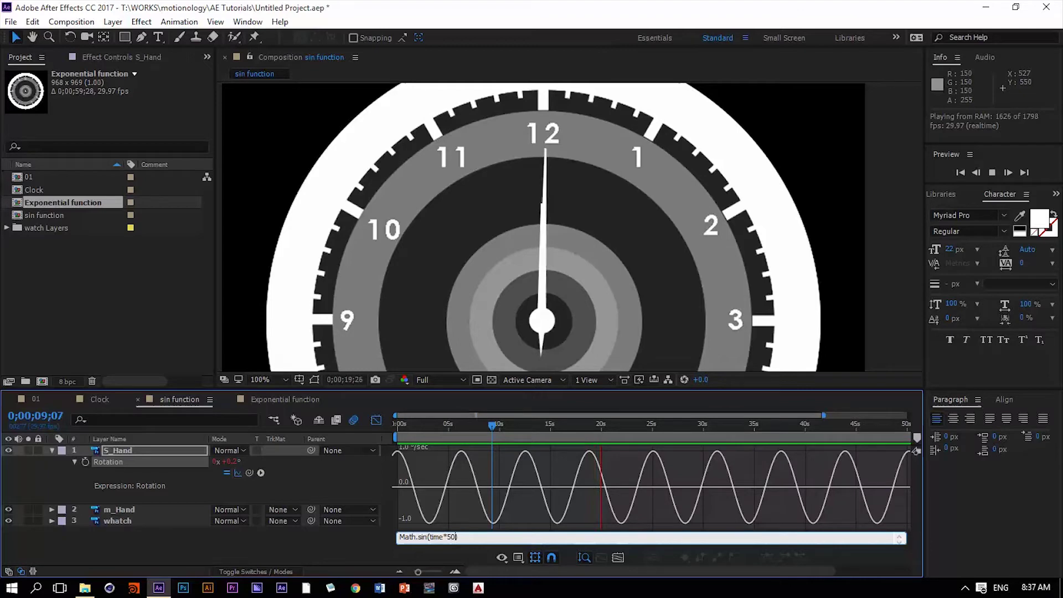
left_click(473, 550)
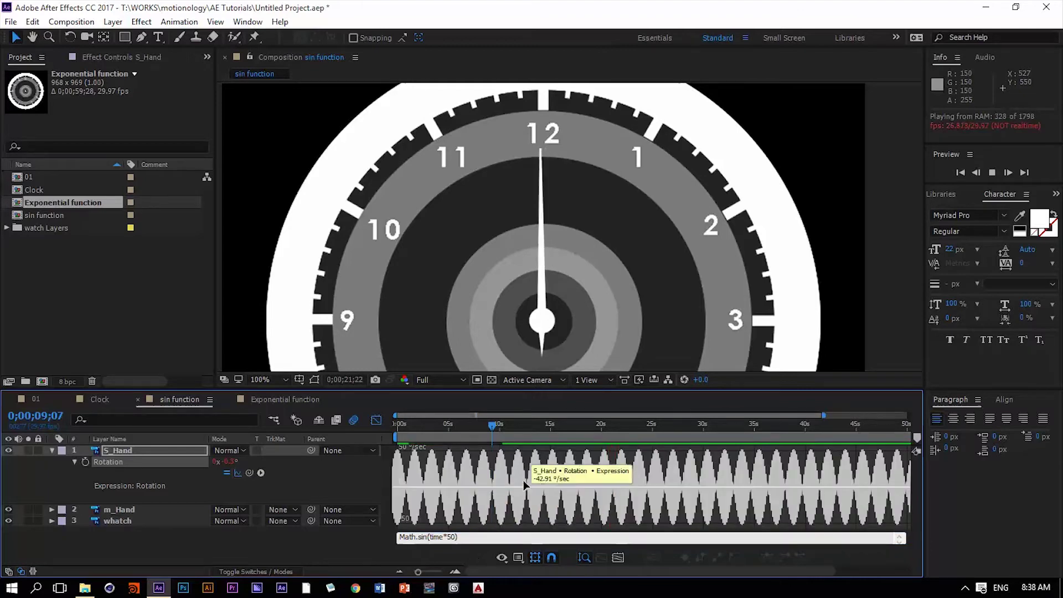
- Preview the faster oscillation from the start and examine the first few seconds of its rotation curve up close
key("space")
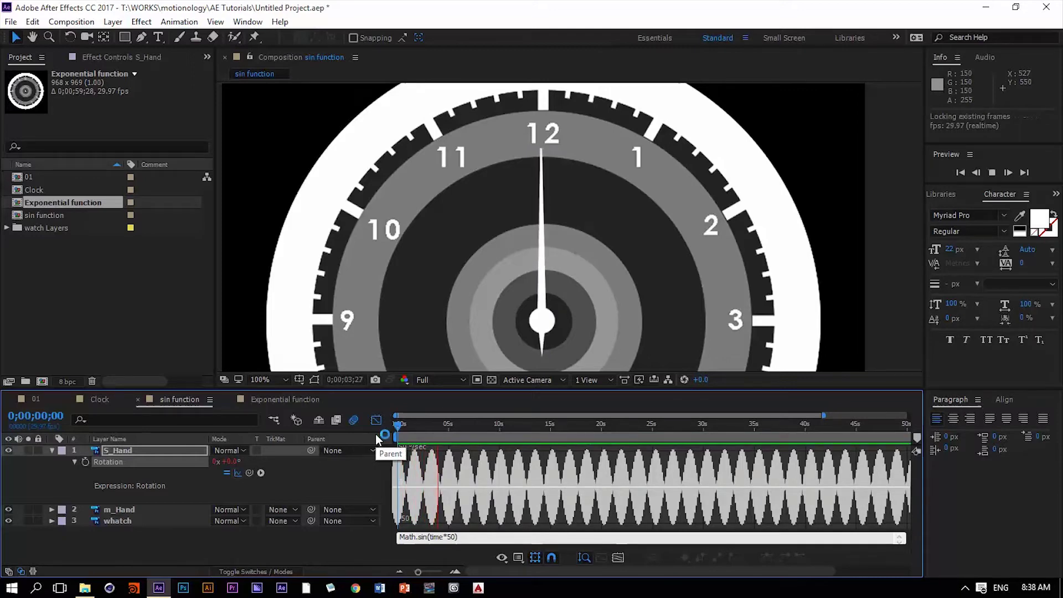
key("equal")
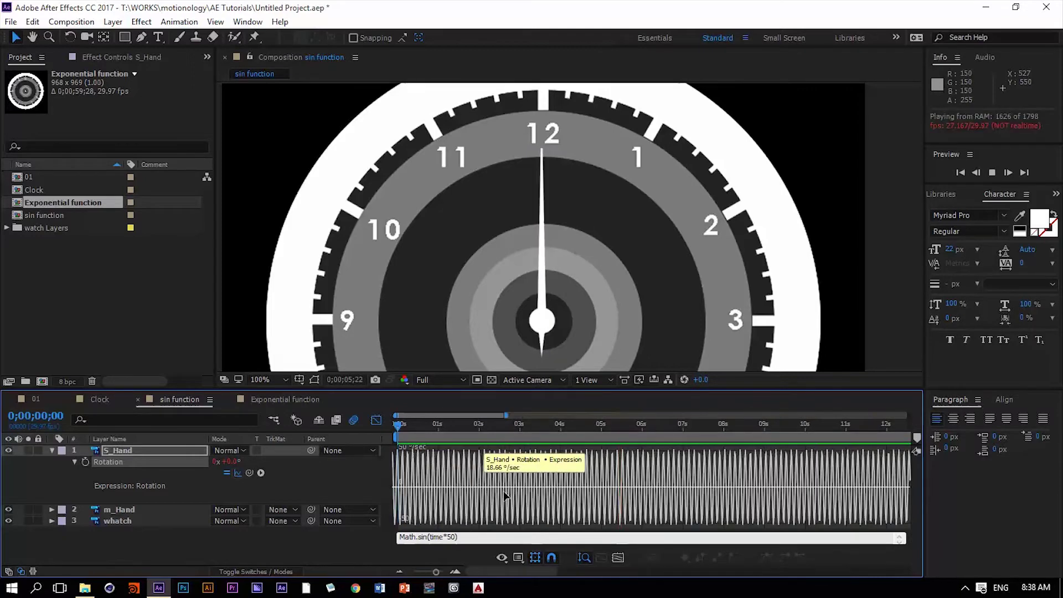
key("equal")
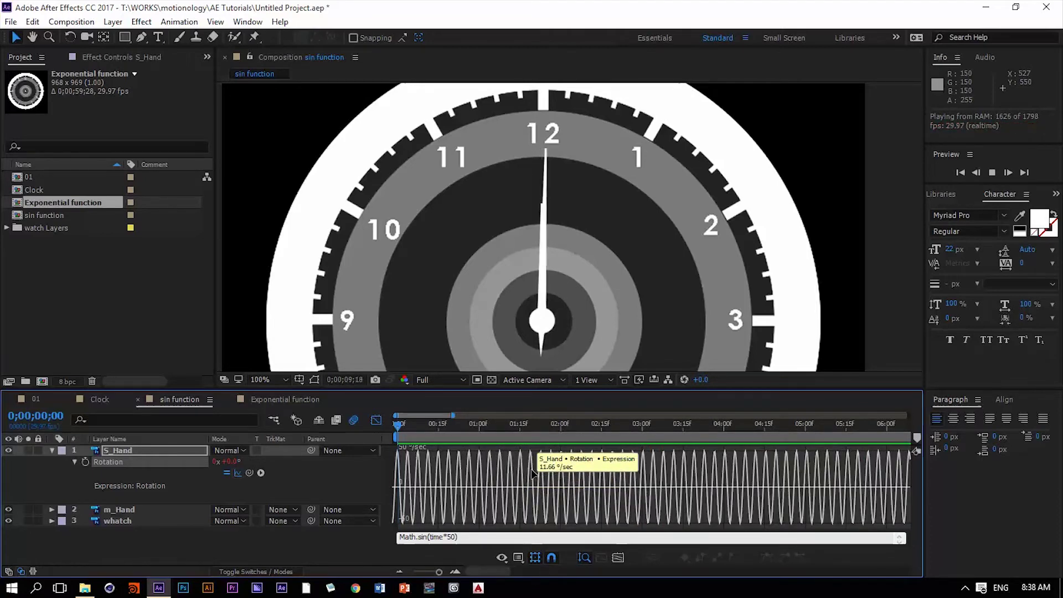
left_click_drag(453, 416, 431, 438)
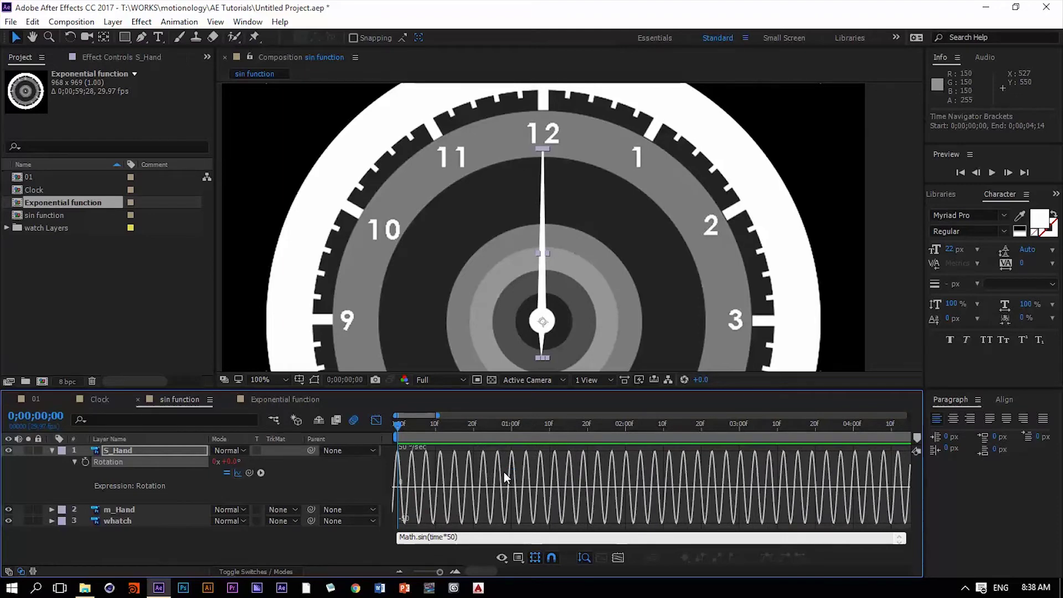
key("space")
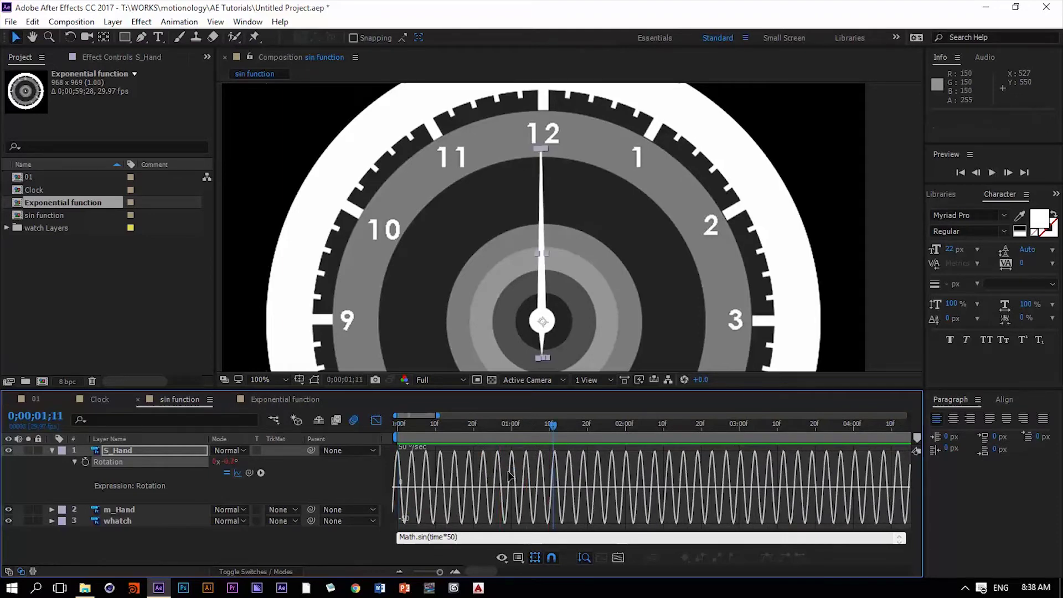
left_click_drag(550, 426, 414, 433)
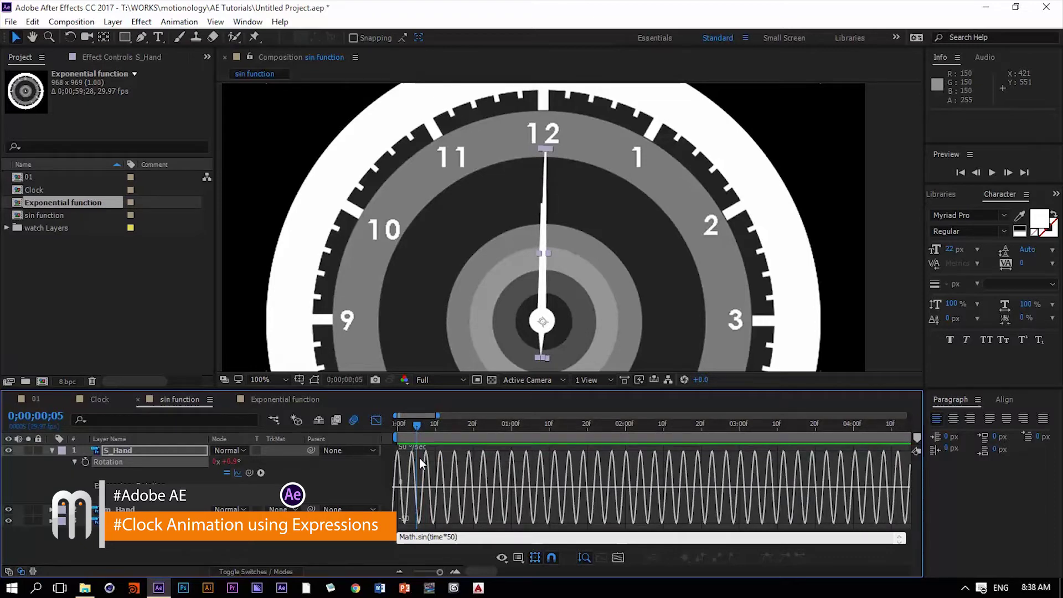
- Restore the S_Hand rotation expression to Math.sin(time) and examine its curve over the composition's full duration
left_click(467, 538)
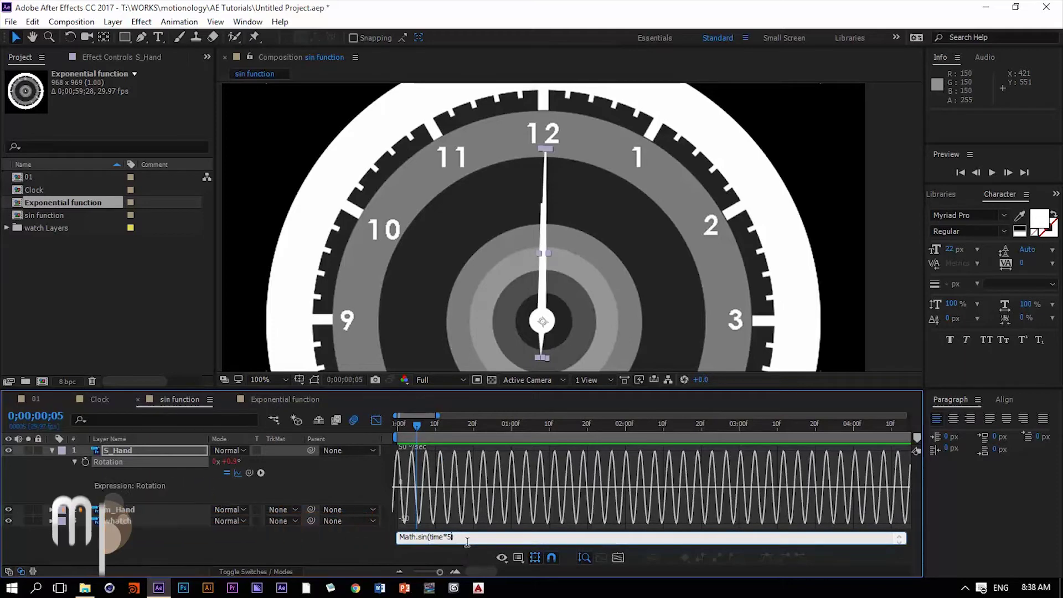
key("BackSpace")
left_click(480, 491)
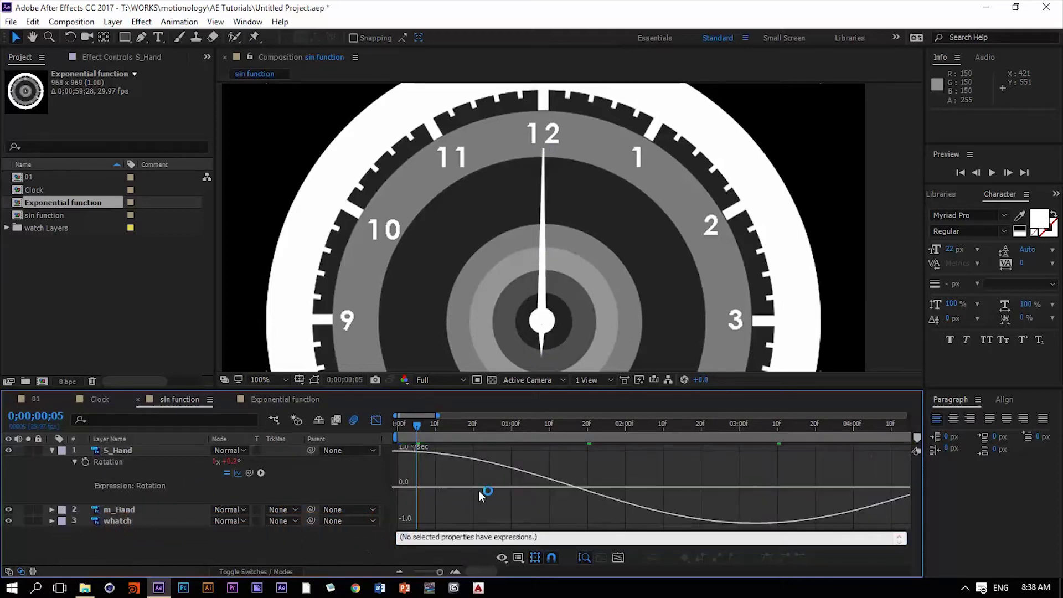
key("minus")
key("minus")
key("minus")
key("minus")
key("minus")
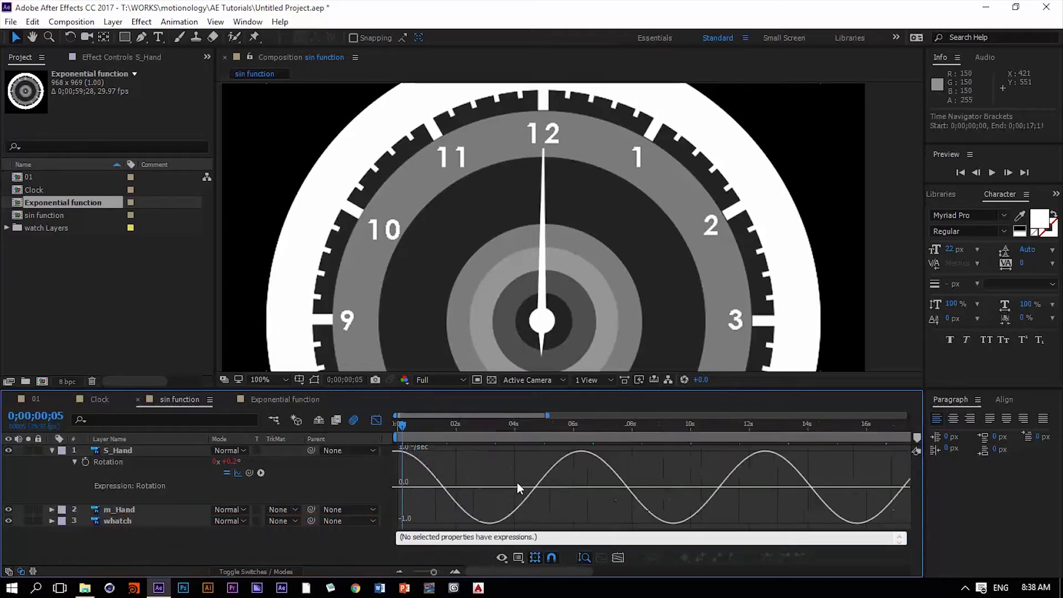
mouse_move(400, 453)
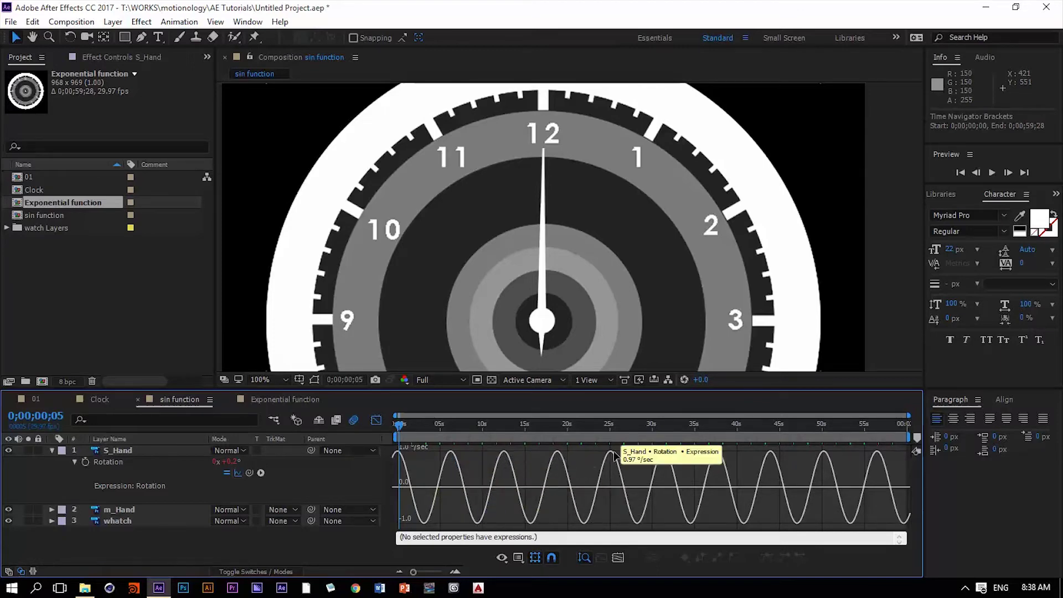
- Set the frequency inside the S_Hand rotation expression by changing it to Math.sin(time*50)
left_click(113, 462)
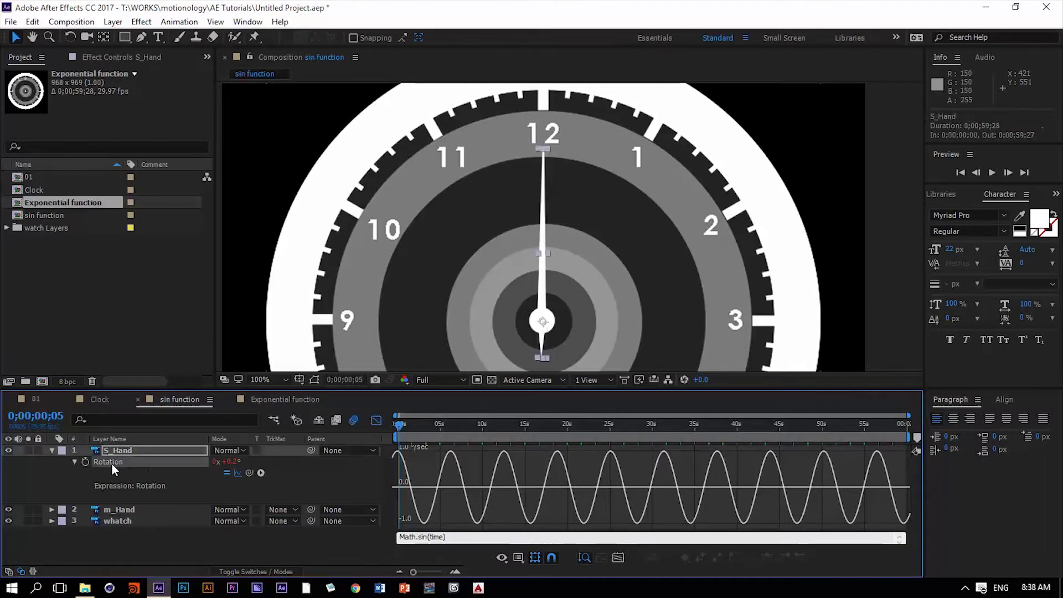
left_click(443, 536)
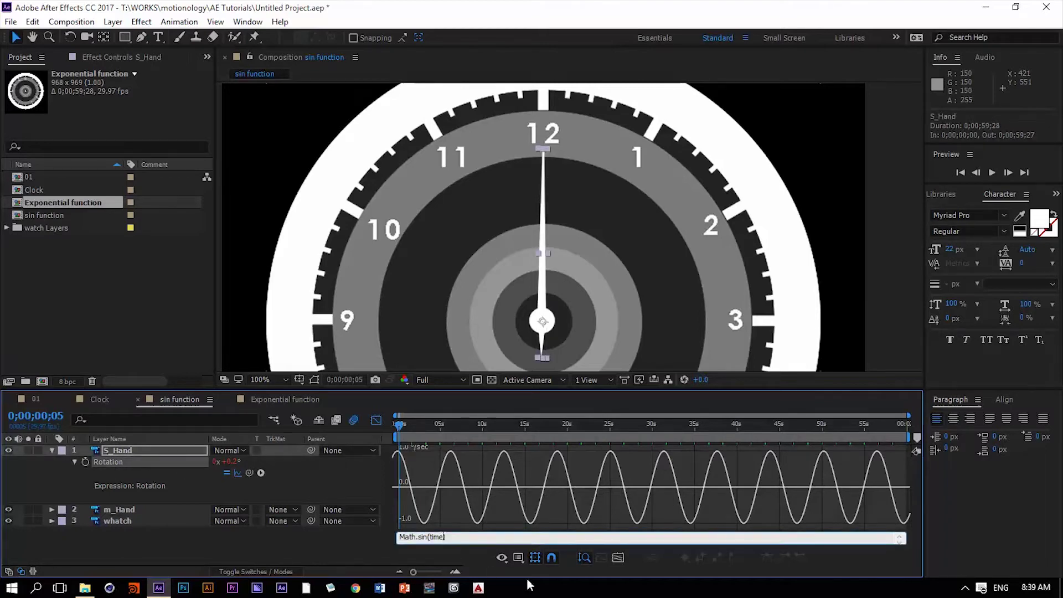
type("*50")
key("KP_Enter")
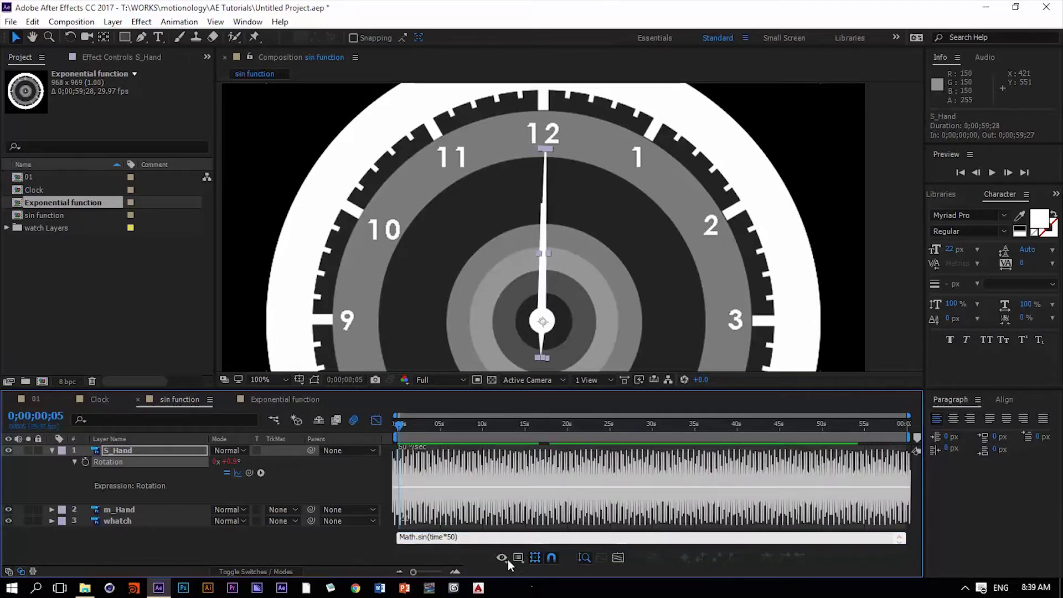
- Amplify the S_Hand rotation expression to Math.sin(time*50)*20 and preview the hand's swing
left_click(465, 538)
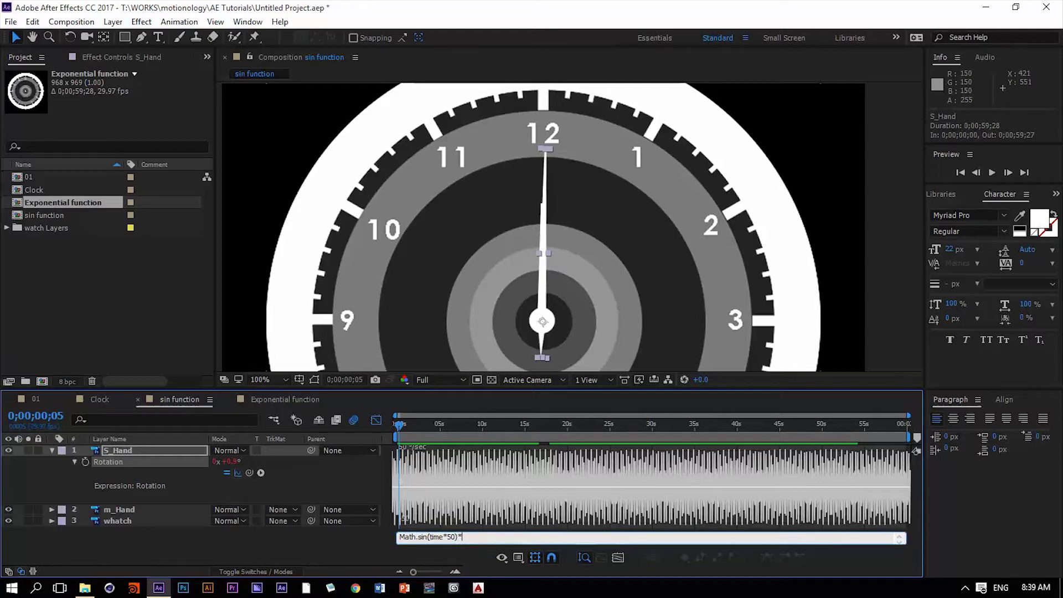
type("*20")
key("KP_Enter")
key("space")
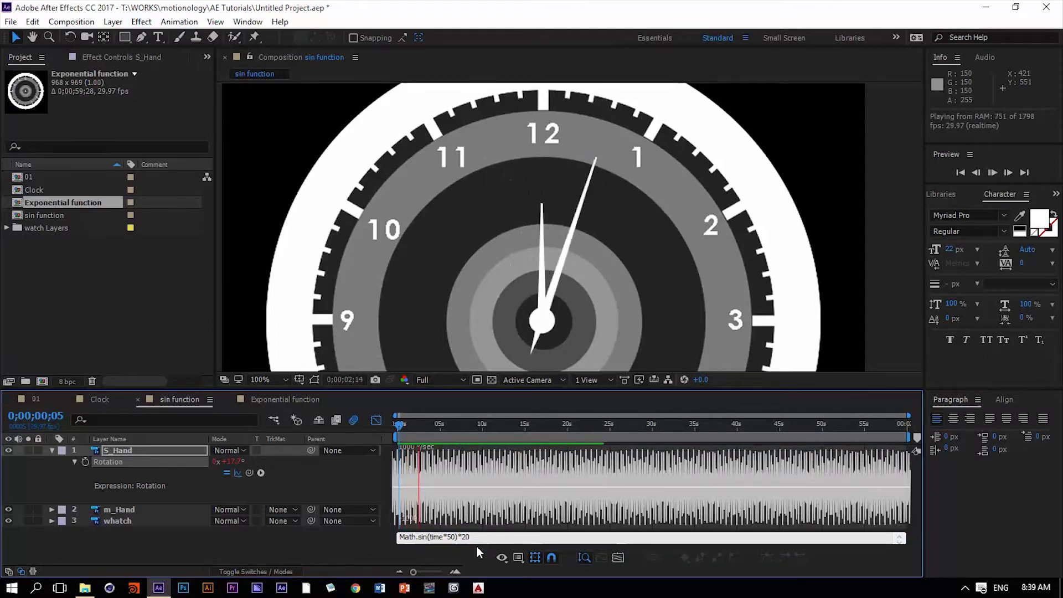
key("space")
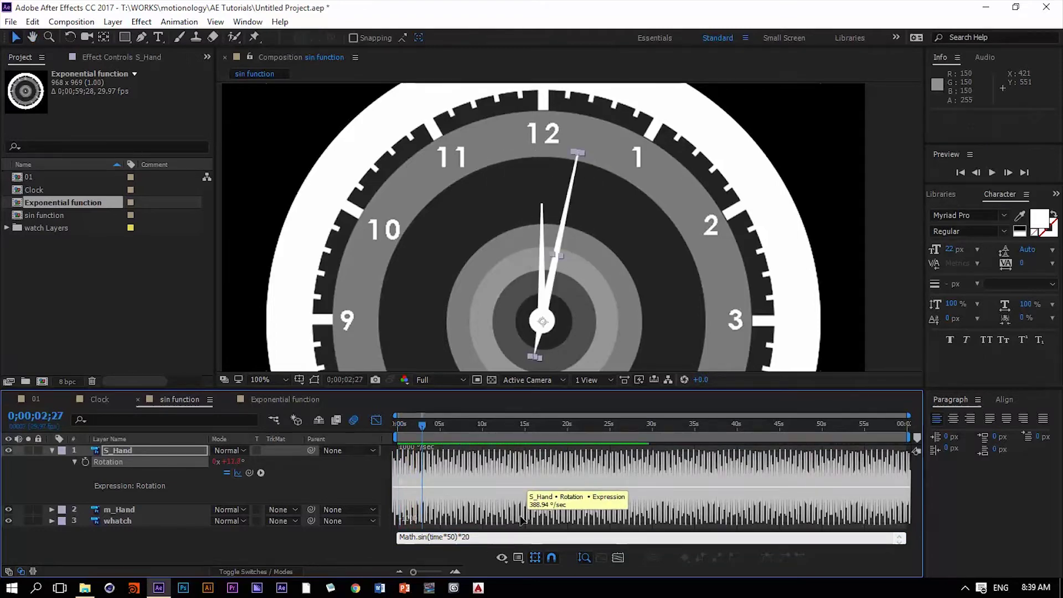
key("space")
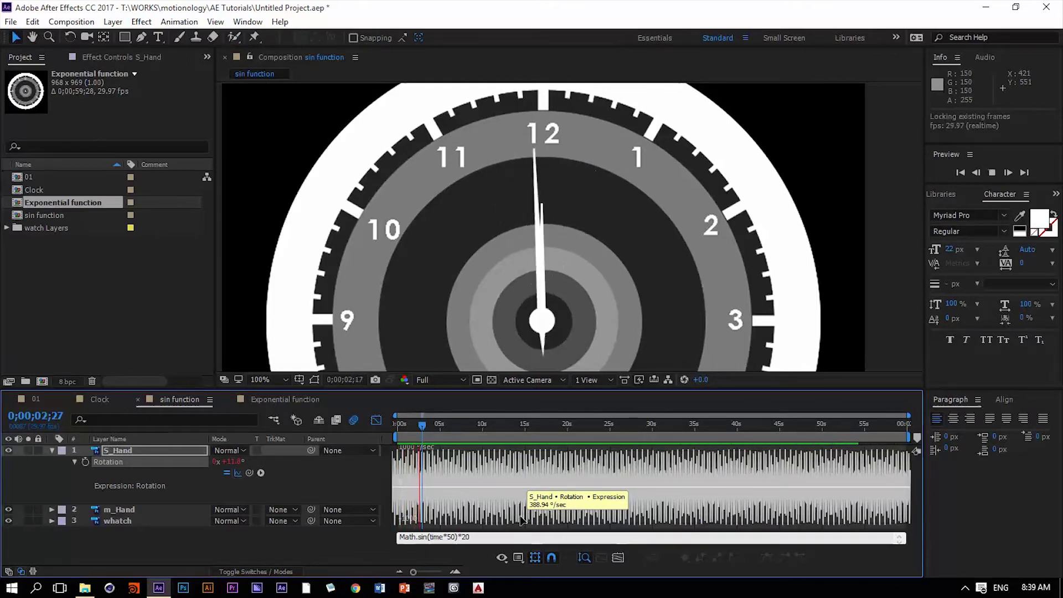
key("space")
- Set the S_Hand rotation expression to Math.sin(time*50)*5 and preview the hand's swing
left_click(484, 538)
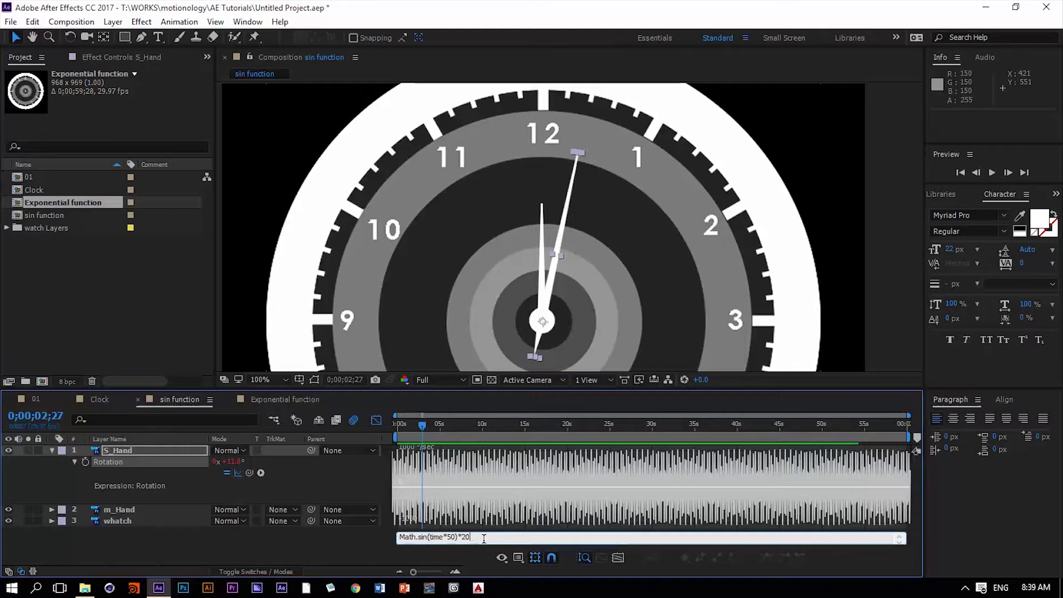
type("*5")
key("KP_Enter")
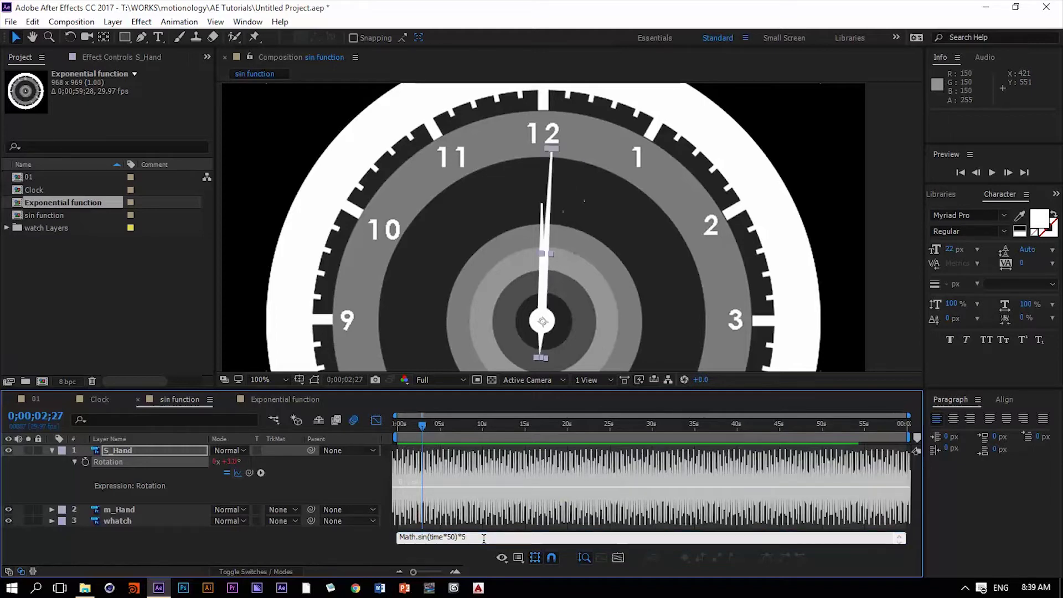
key("space")
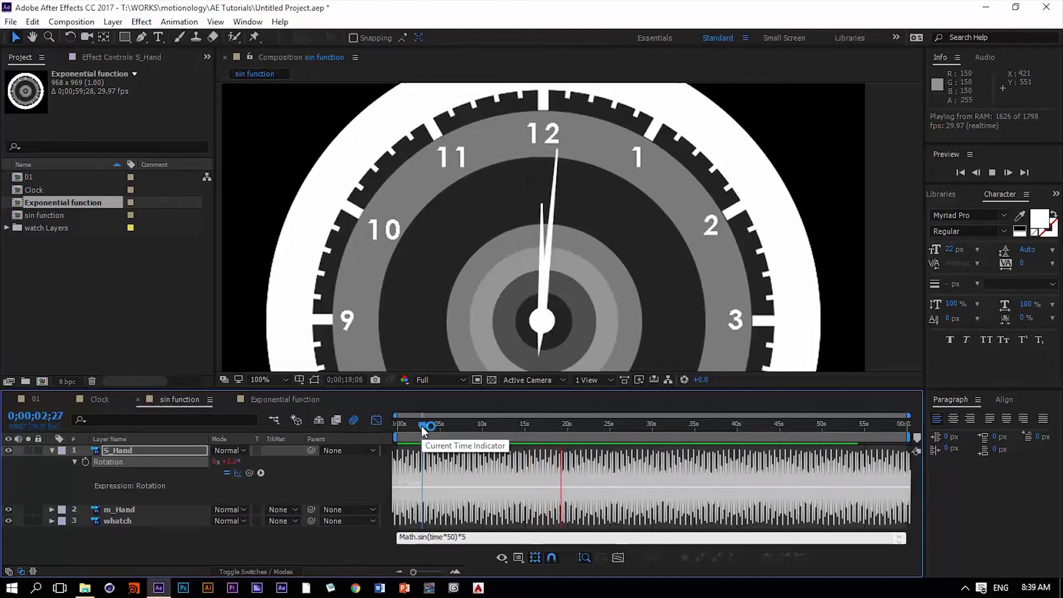
key("space")
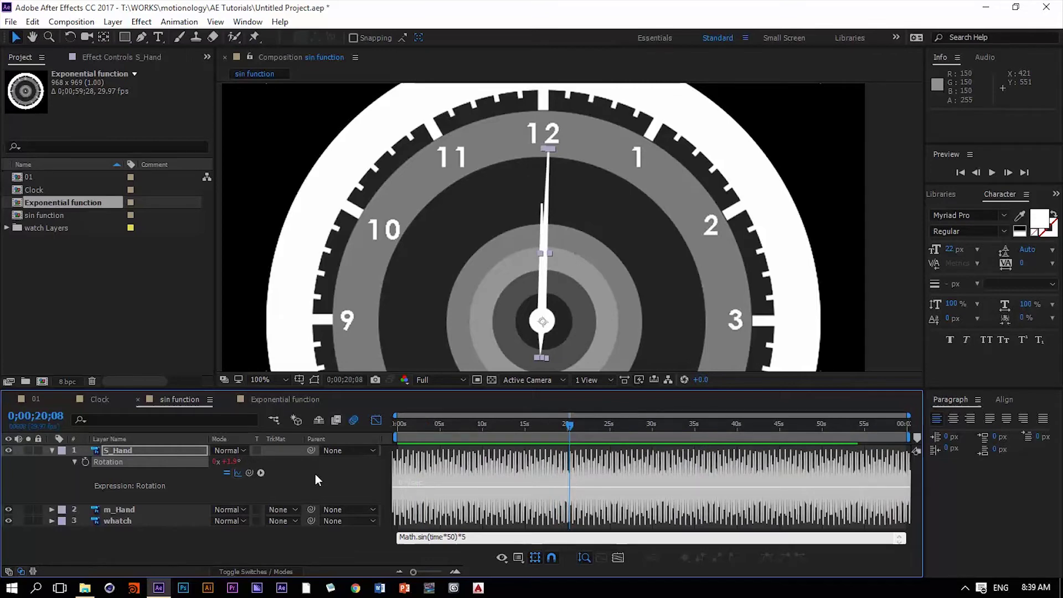
- In the Exponential function composition, add the expression Math.exp(time) to the S_Hand layer's Rotation
left_click(287, 400)
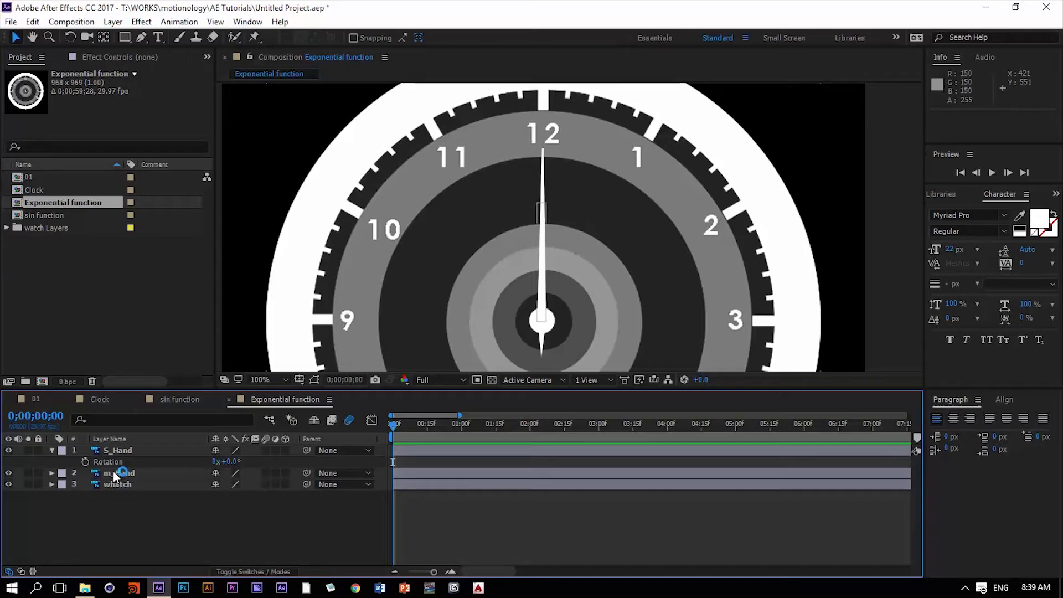
left_click(86, 462, "alt")
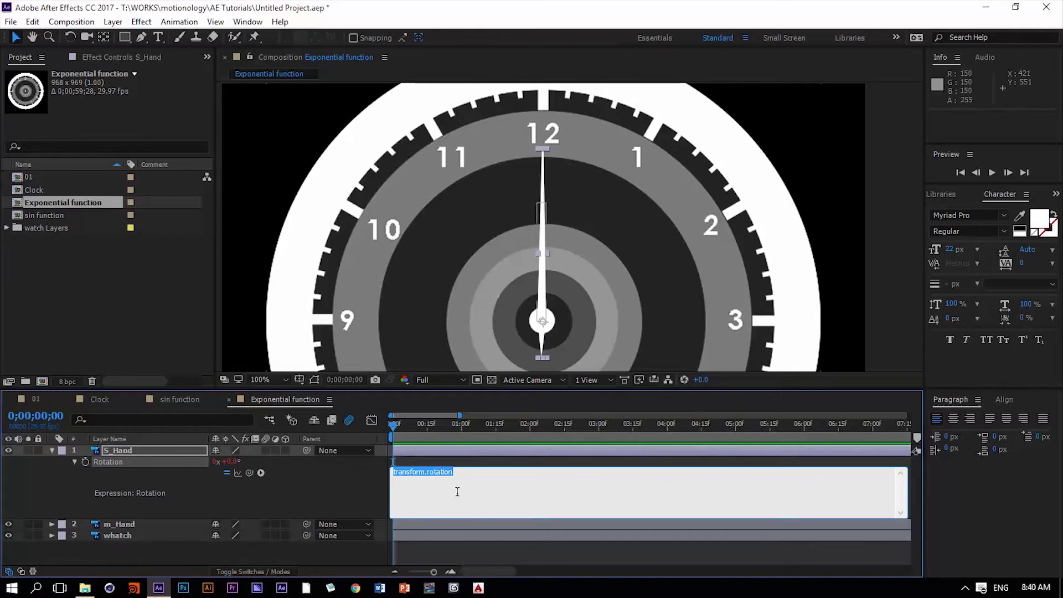
type("Math")
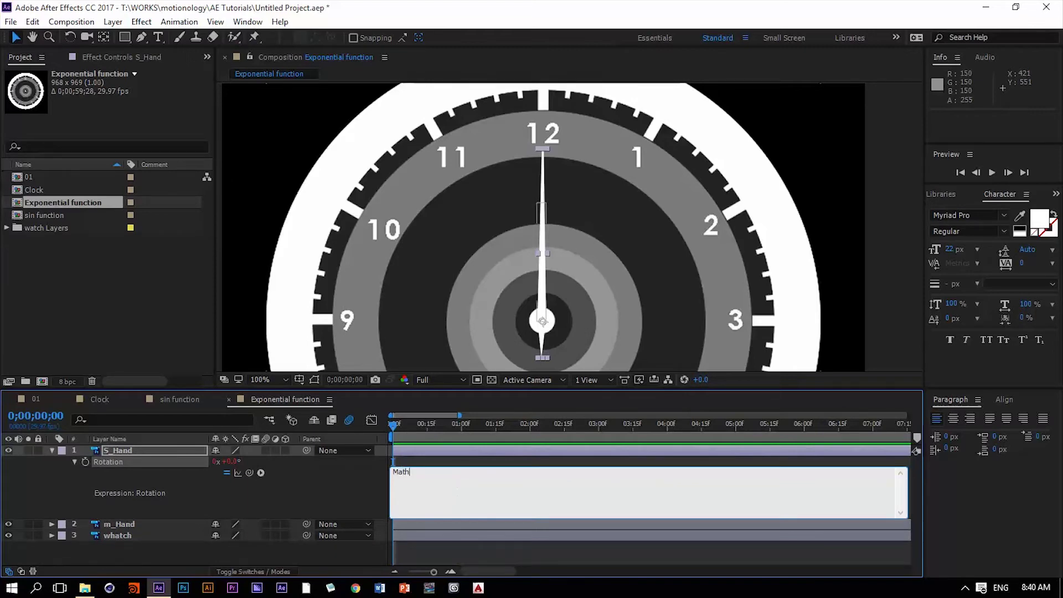
type(".exp(time)")
left_click(349, 496)
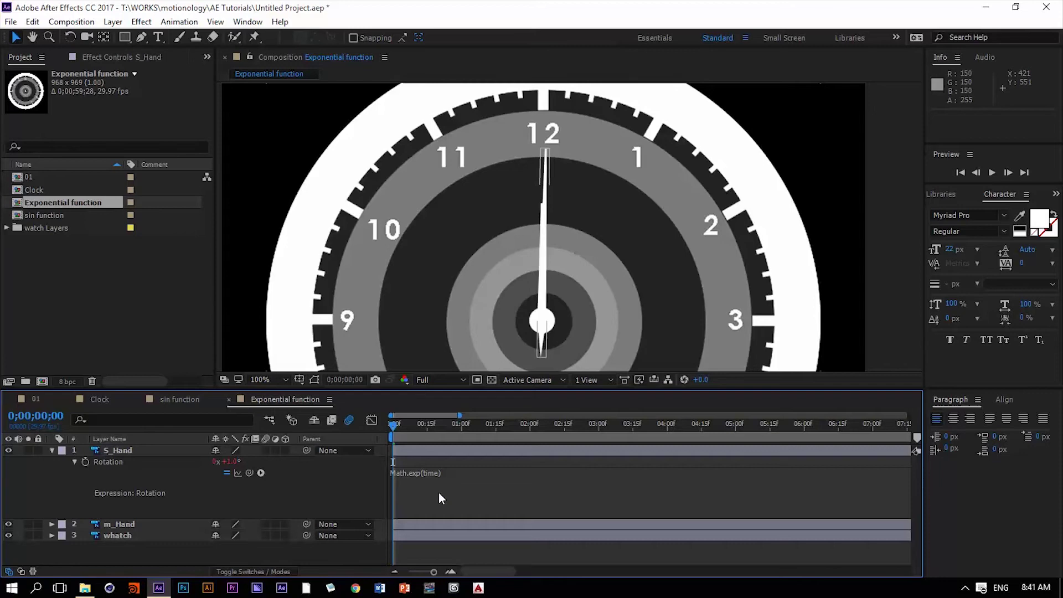
- Scrub and preview the second hand's Math.exp(time) rotation across a wider stretch of the timeline
left_click(403, 433)
left_click_drag(394, 433, 462, 438)
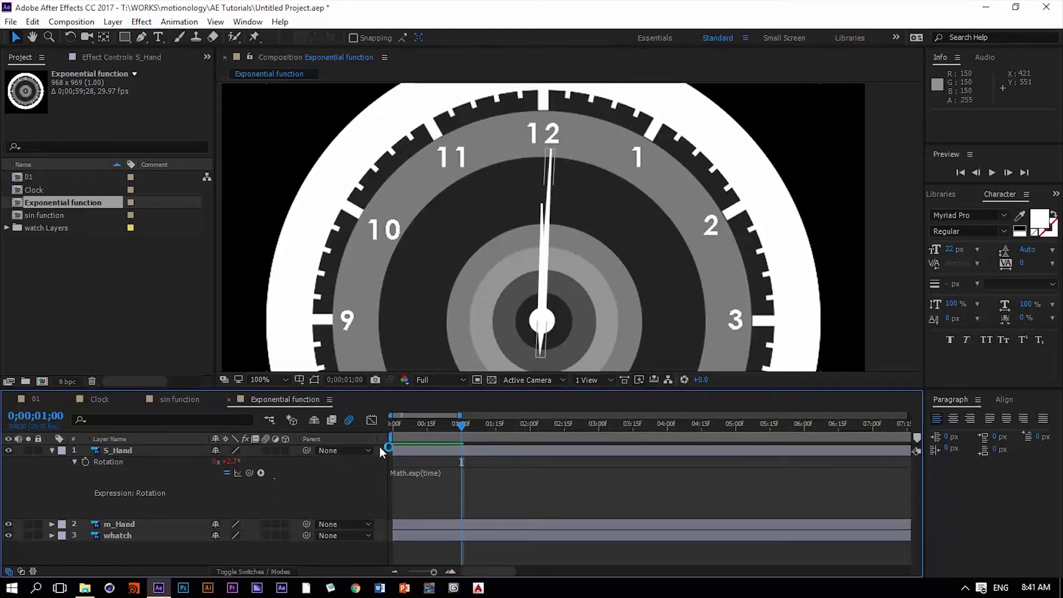
left_click_drag(458, 426, 627, 457)
left_click_drag(460, 416, 699, 423)
key("space")
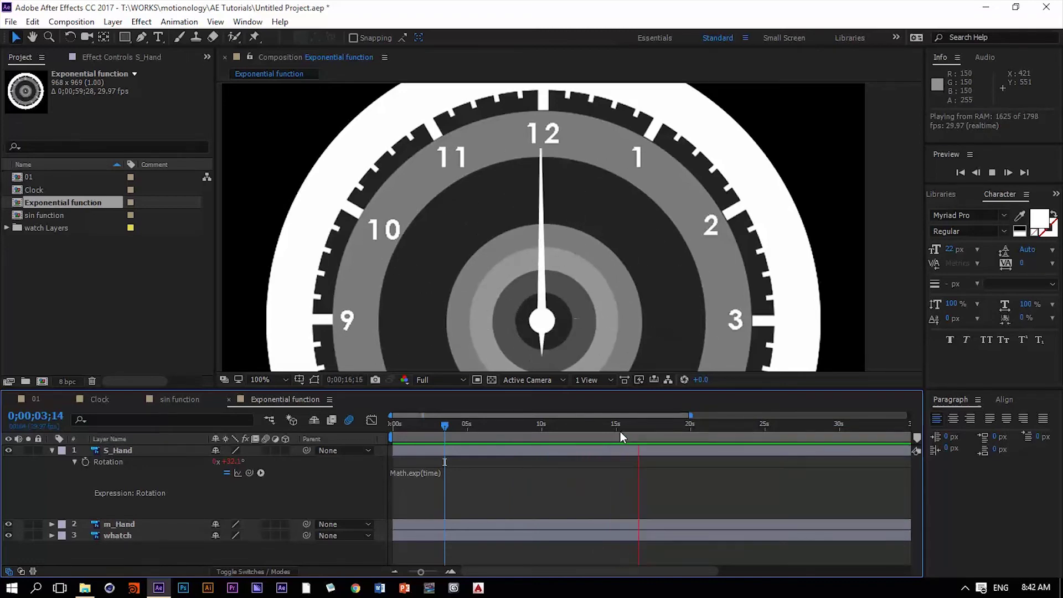
key("space")
left_click(589, 443)
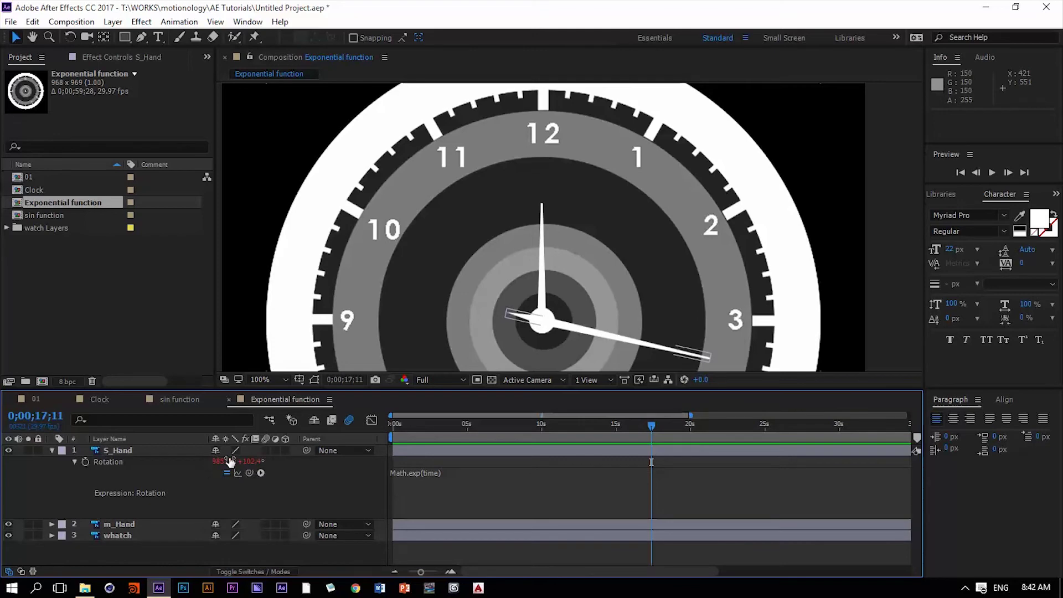
- Display the S_Hand Rotation expression's curve in the Graph Editor and examine its exponential growth over time
left_click(334, 454)
left_click(372, 421)
left_click(128, 464)
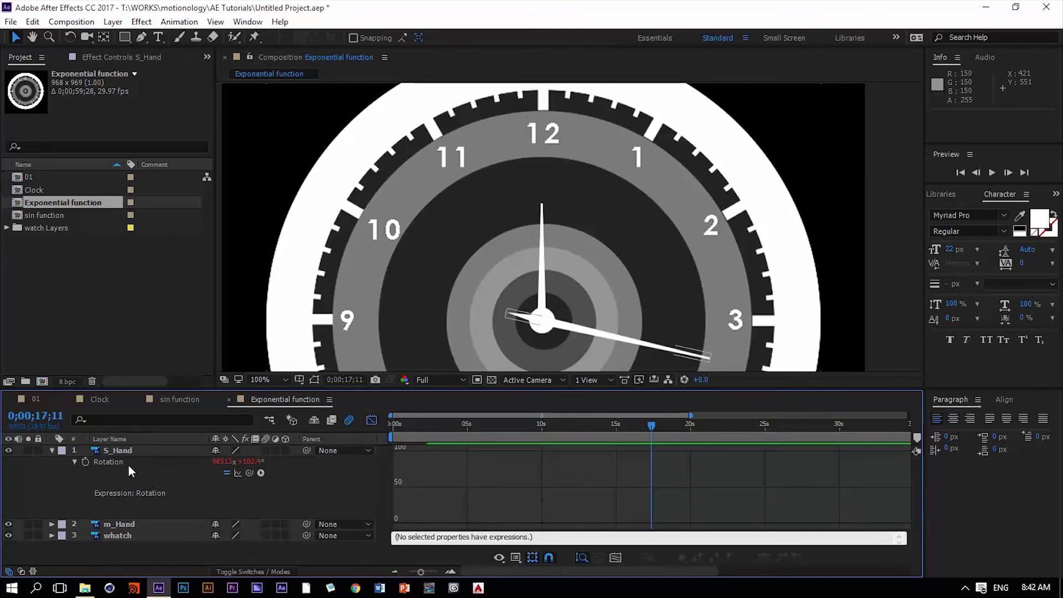
key("minus")
key("minus")
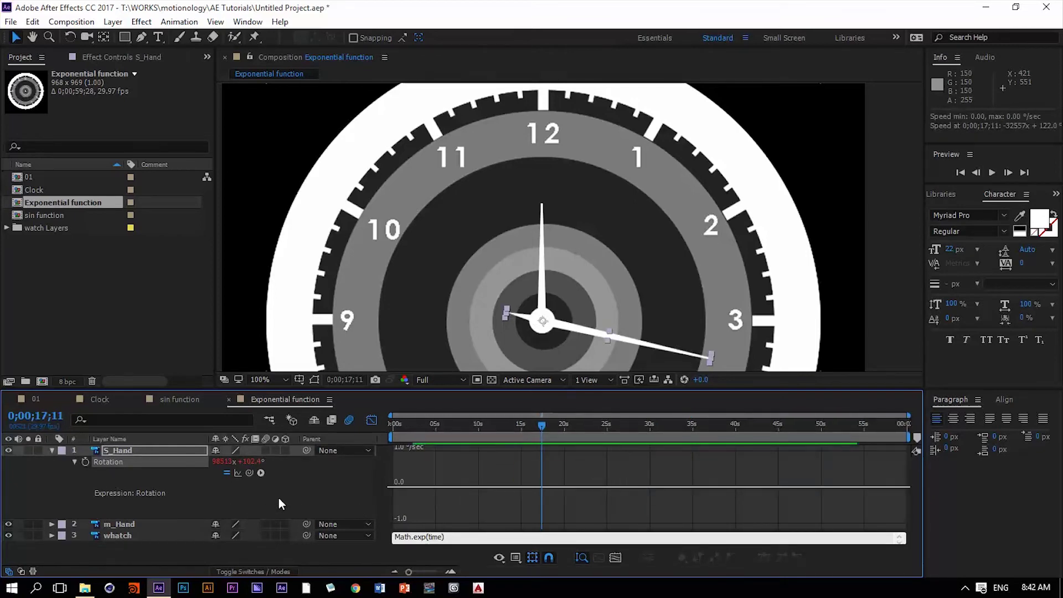
left_click(239, 473)
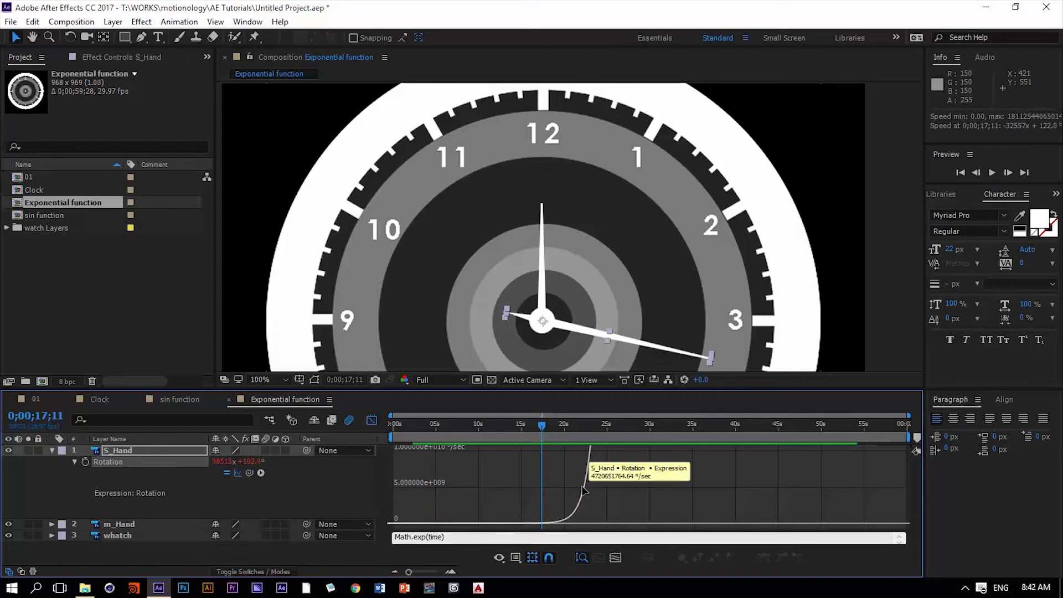
left_click_drag(580, 428, 584, 428)
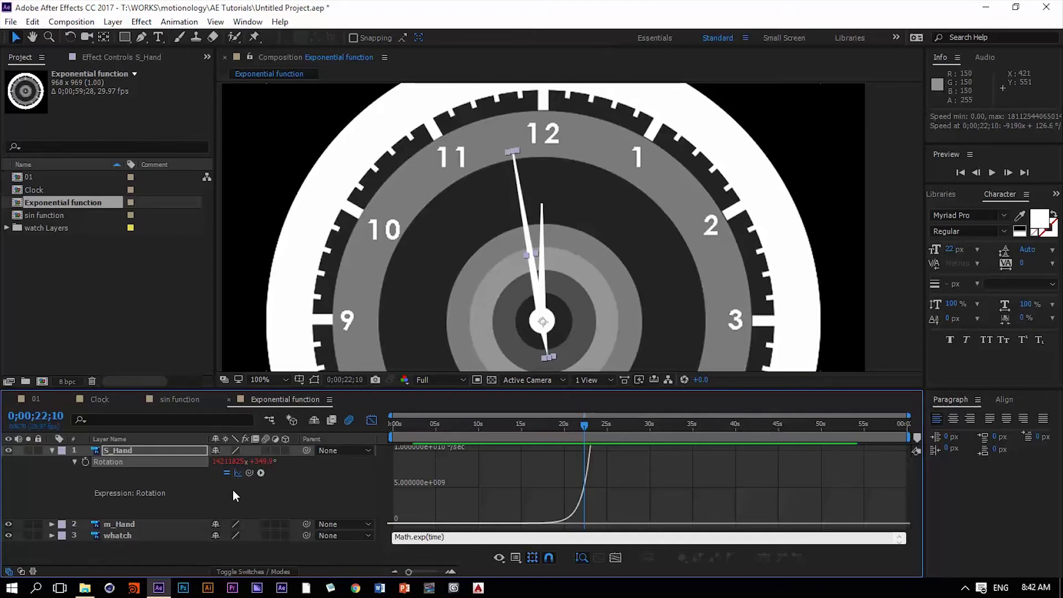
- In the sin function composition, divide the S_Hand rotation expression by Math.exp(time), giving Math.sin(time*50)*5 / Math.exp(time)
left_click(187, 400)
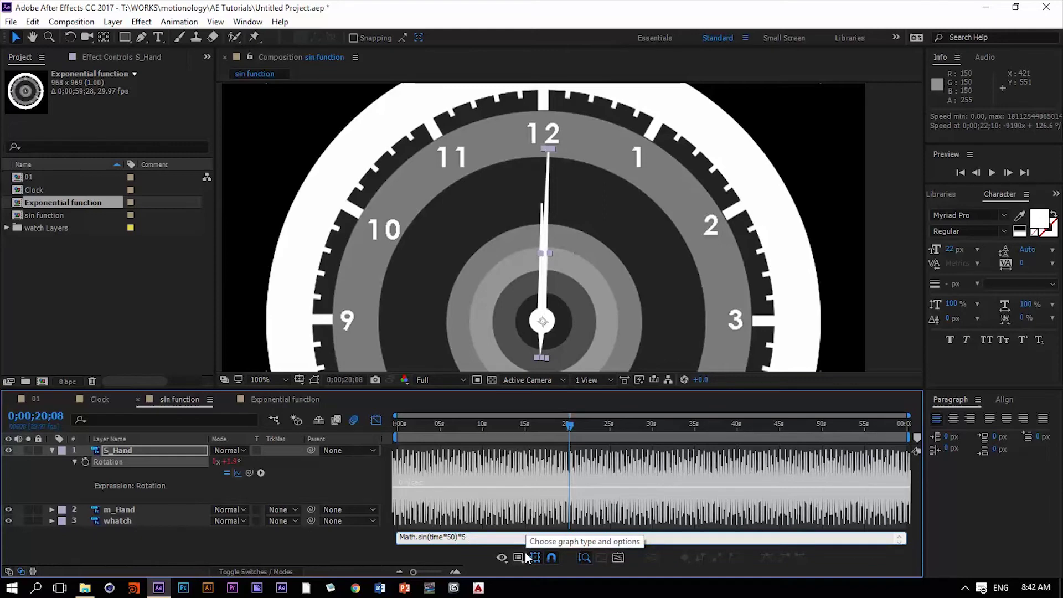
type("/ ")
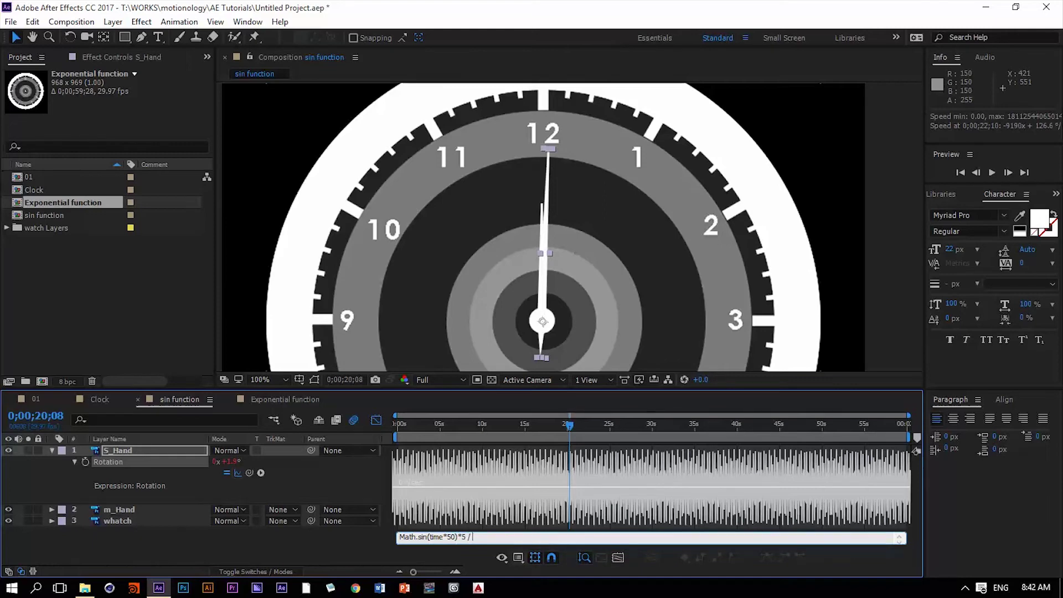
type("Math")
type(".x")
type("exp")
type("()")
type("time")
left_click(350, 542)
- Examine the S_Hand rotation graph from the composition's start and preview the oscillation
left_click_drag(487, 427, 418, 433)
scroll(397, 437, "up", 4)
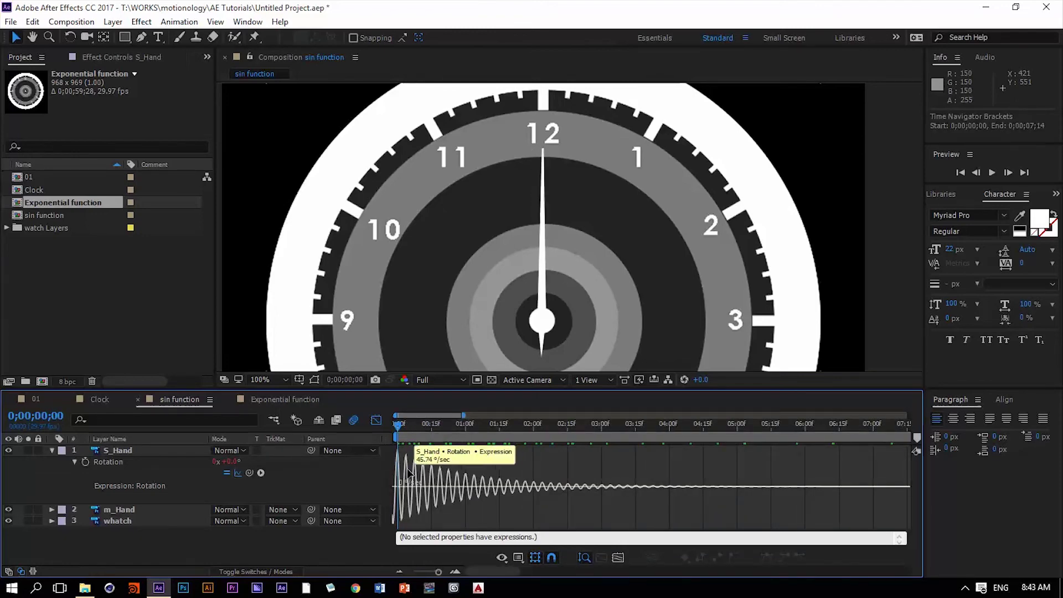
left_click(603, 487)
key("space")
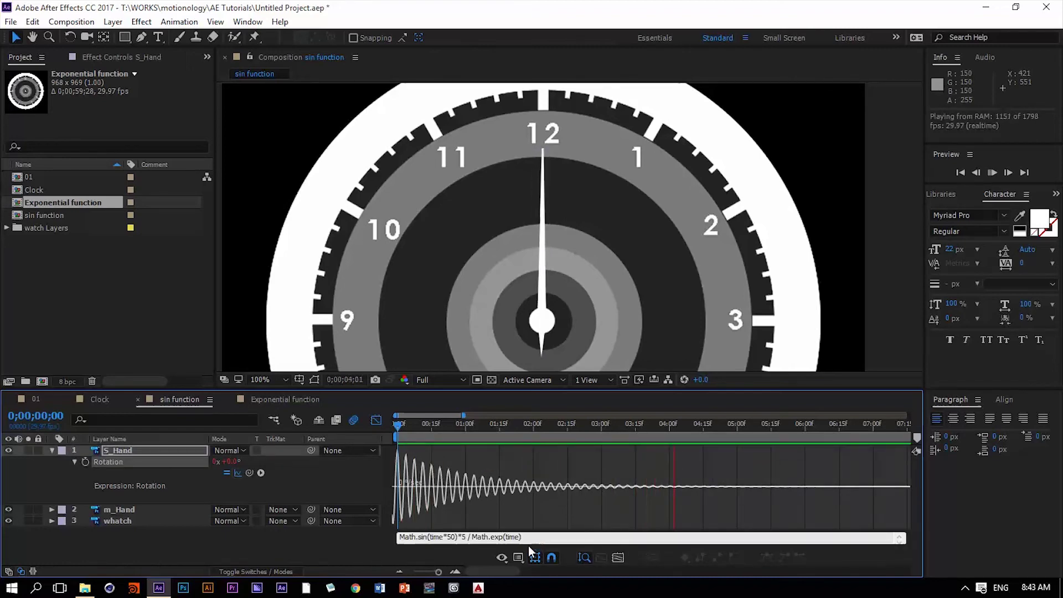
key("space")
- Speed up the S_Hand oscillation's decay by changing the divisor to Math.exp(time*3), and preview the motion
left_click(518, 537)
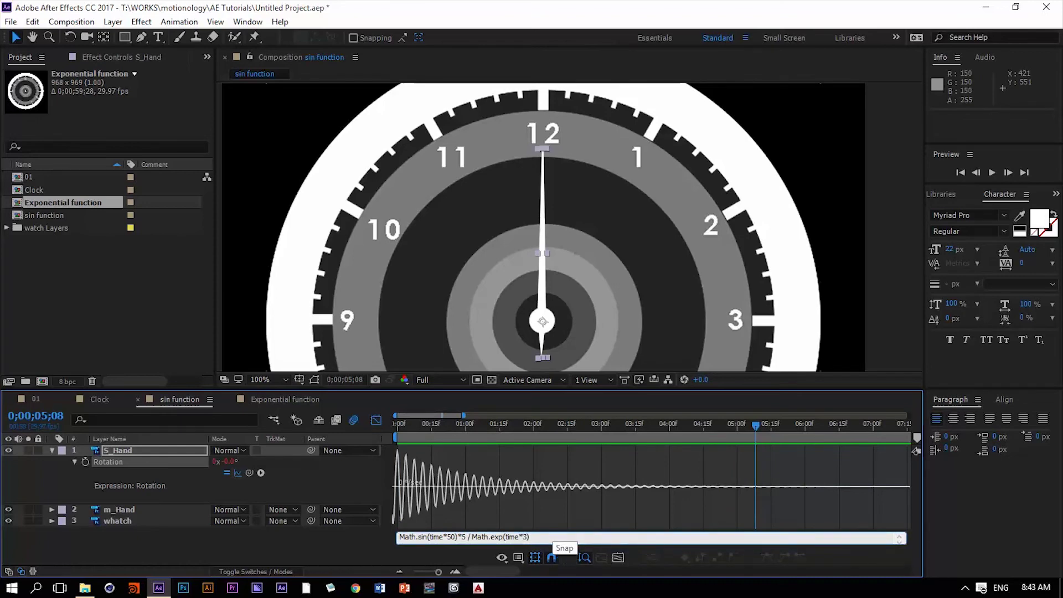
key("KP_Enter")
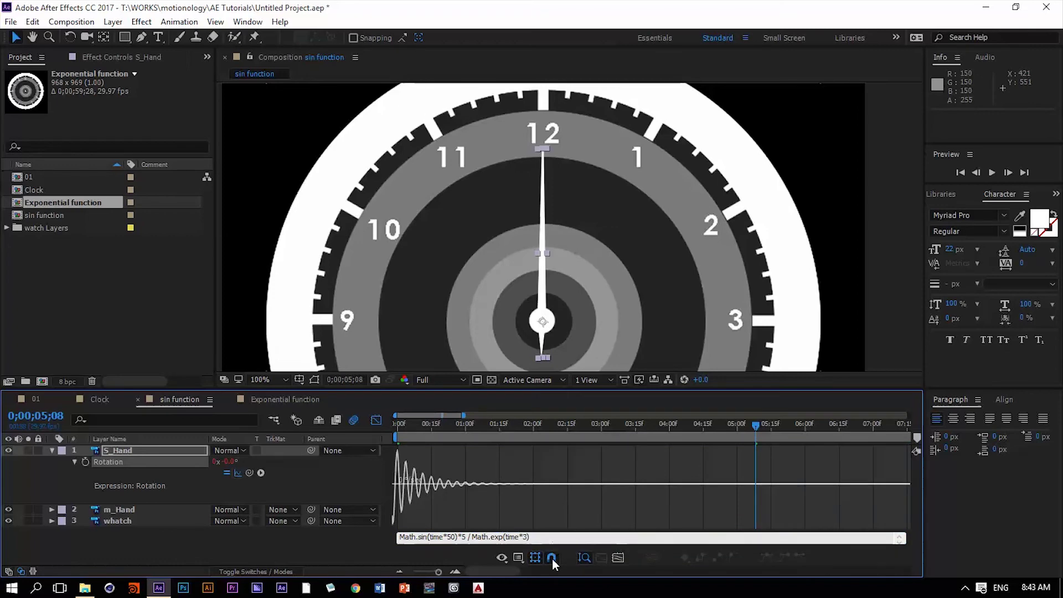
key("space")
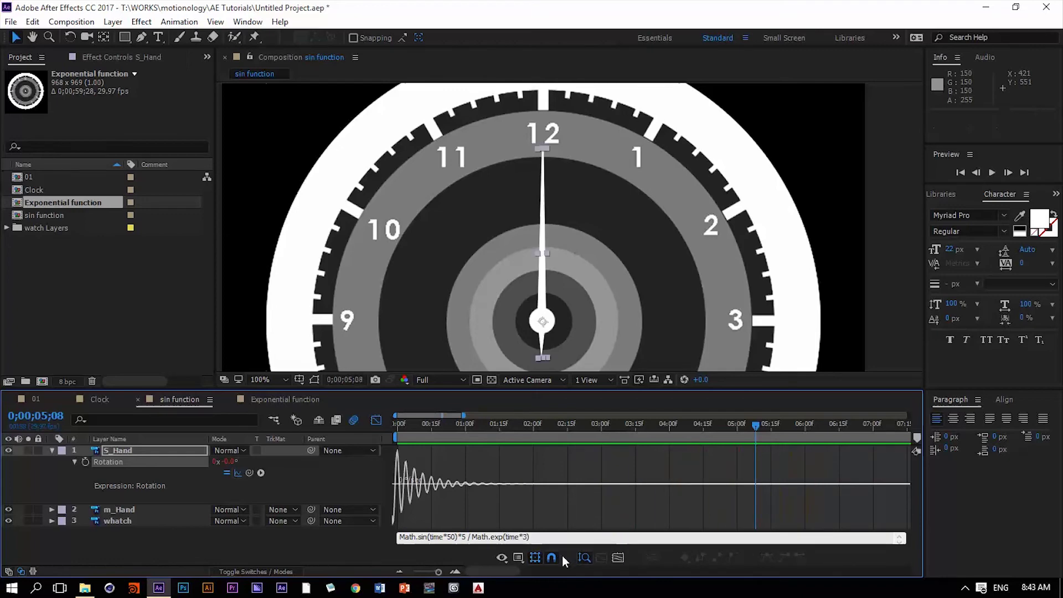
key("space")
- Copy the decaying sine expression and add it after Math.round(time)*6 in the Clock composition's S_Hand rotation expression
left_click_drag(535, 537, 357, 544)
key("ctrl+c")
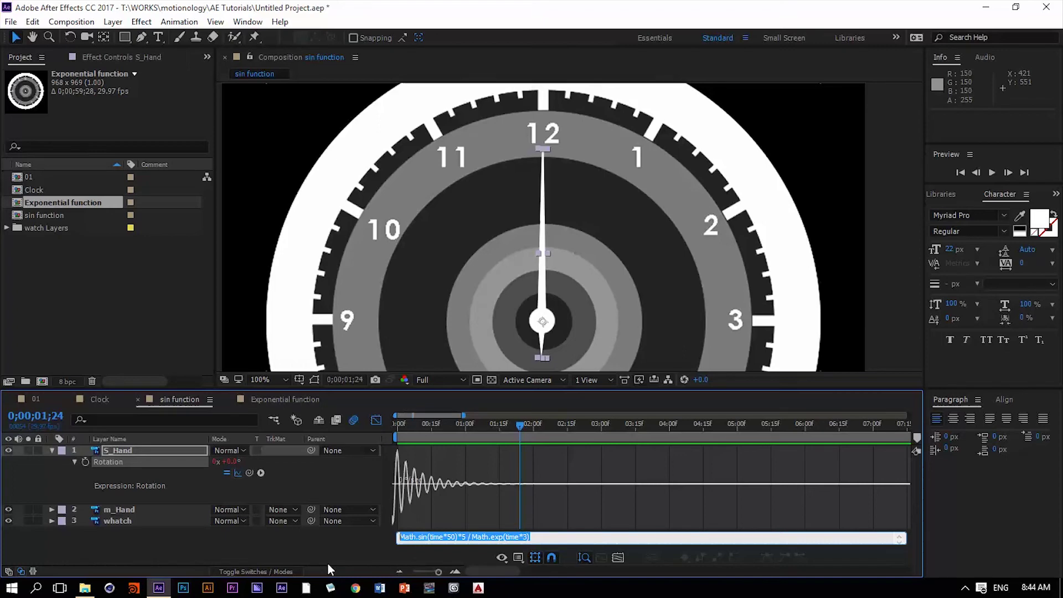
left_click(100, 399)
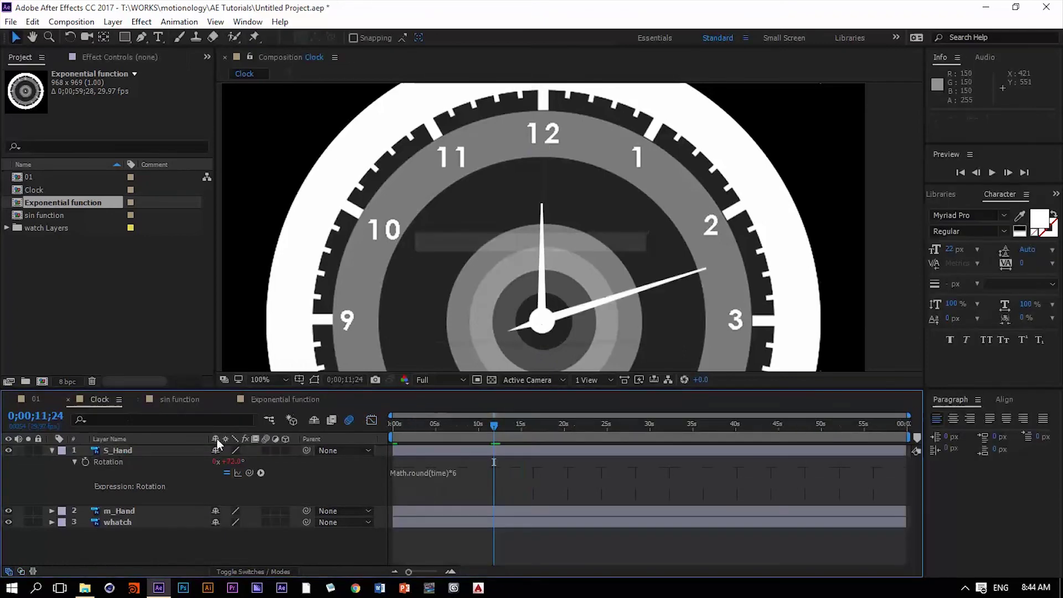
left_click(463, 472)
left_click(469, 476)
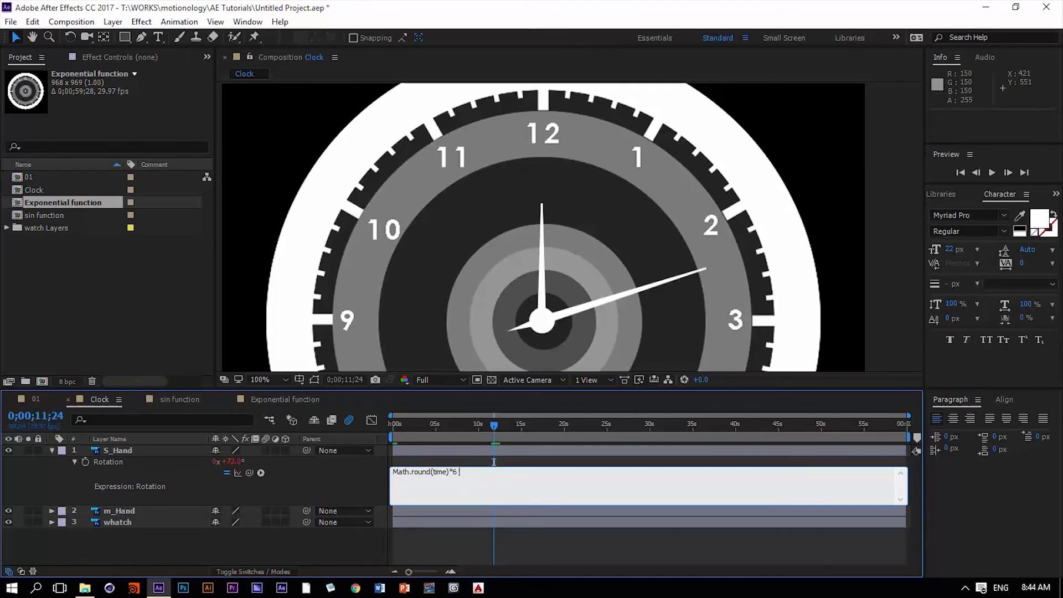
type("+")
key("ctrl+v")
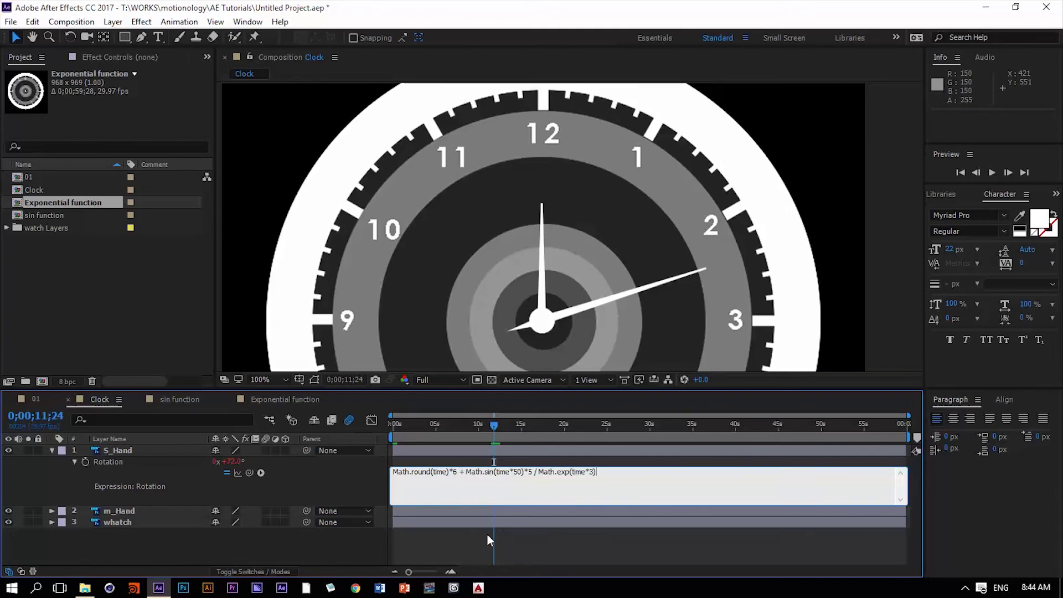
left_click(315, 494)
- Preview the Clock composition from the start and examine the S_Hand rotation graph over the first seconds
key("Home")
key("space")
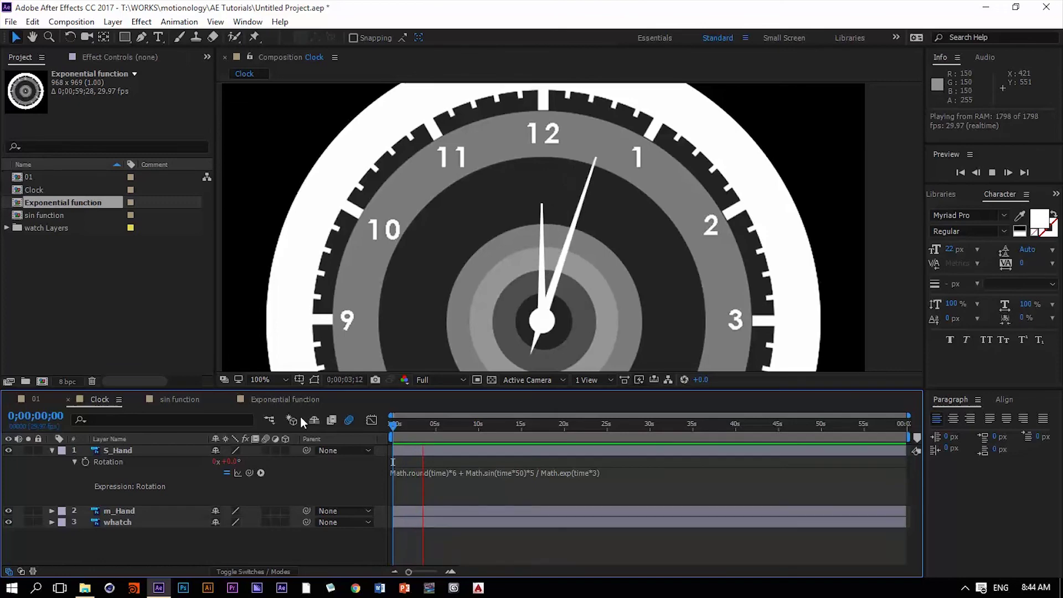
key("shift+F3")
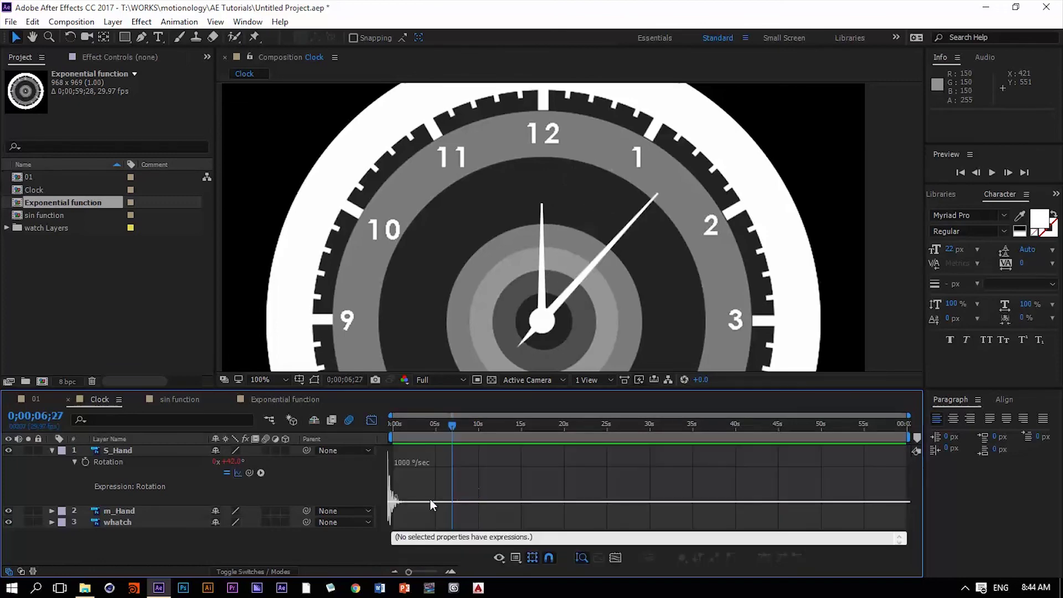
left_click_drag(448, 430, 371, 431)
key("=")
key("=")
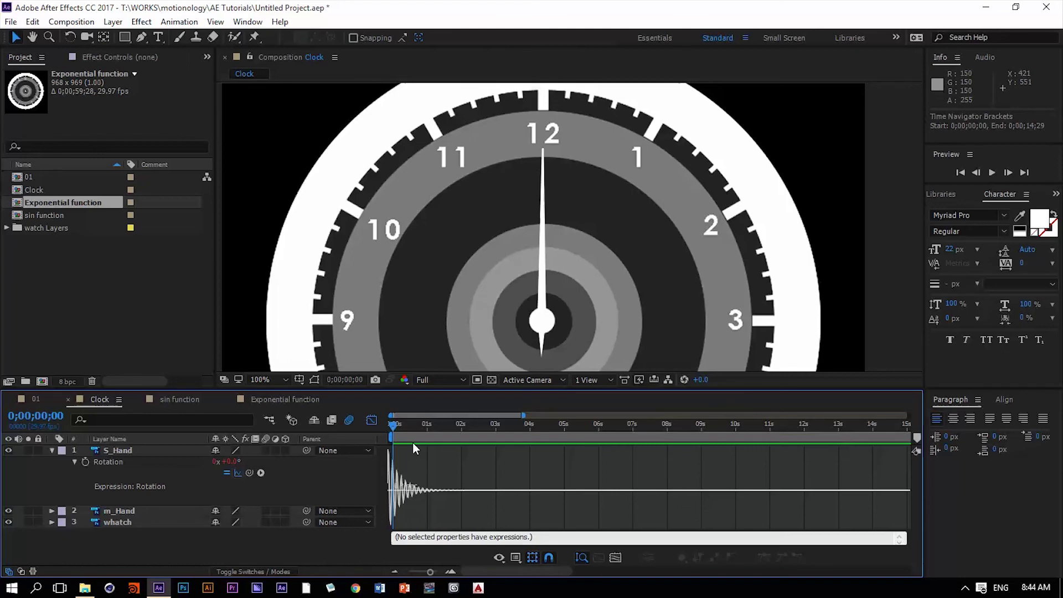
- Change the S_Hand expression's divisor to Math.exp((time - Math.round(time))*3) and preview the ticking motion
left_click(426, 491)
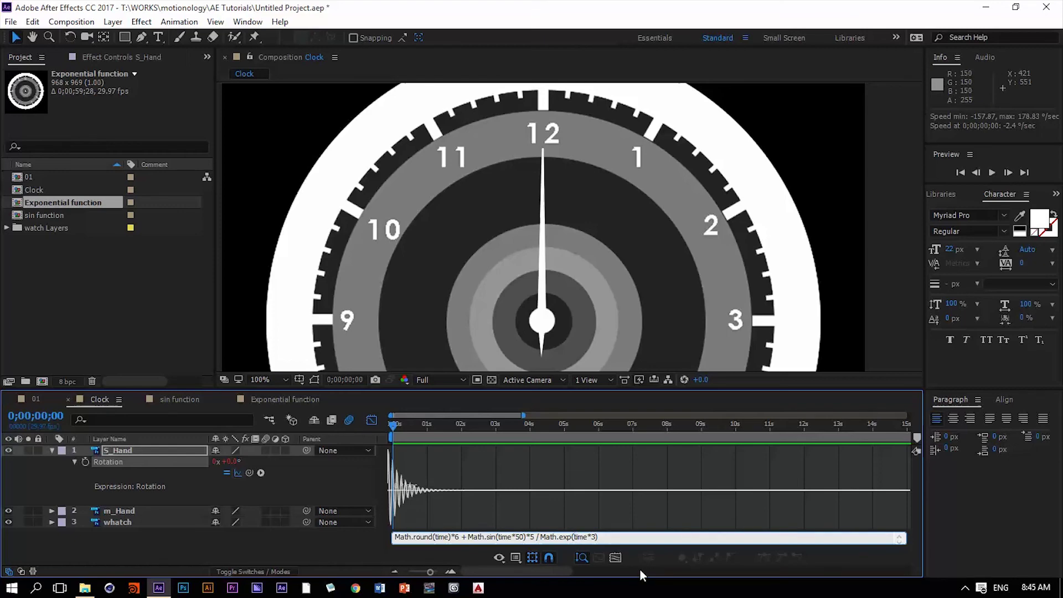
type("(")
type("- Math")
type(".round(time)")
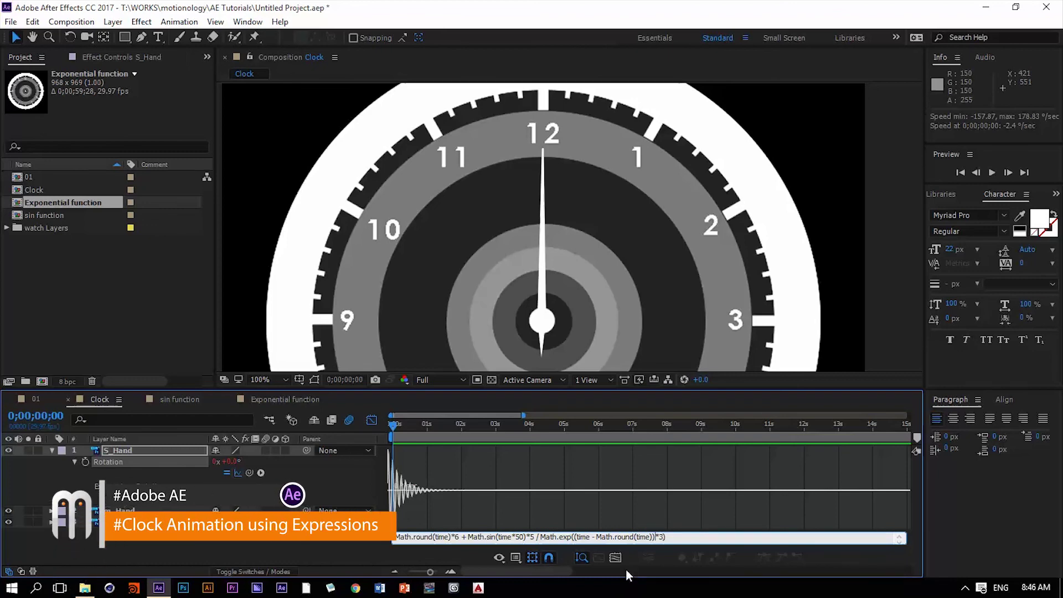
left_click(615, 516)
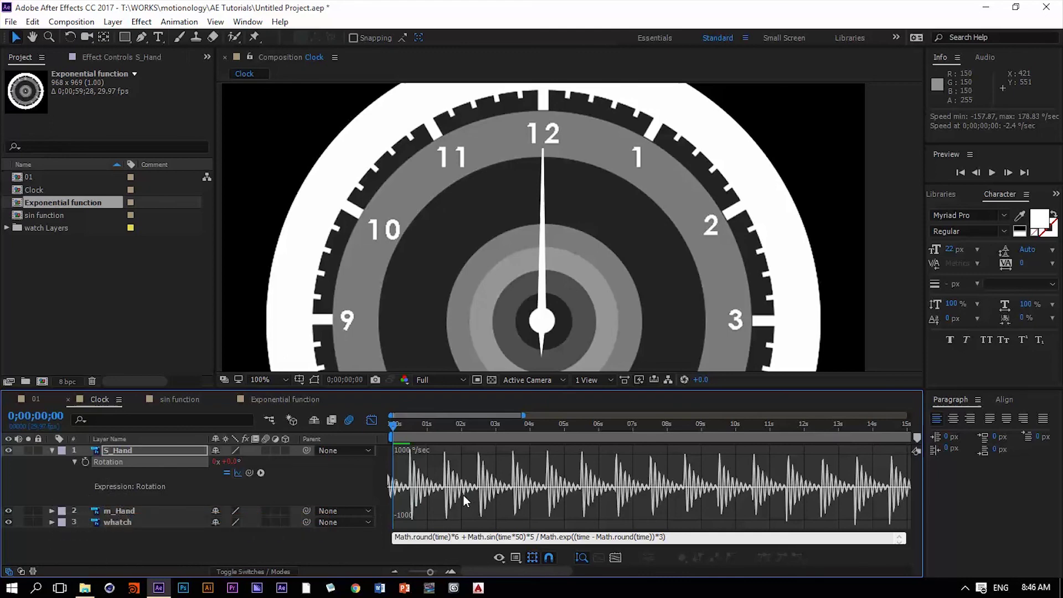
key("space")
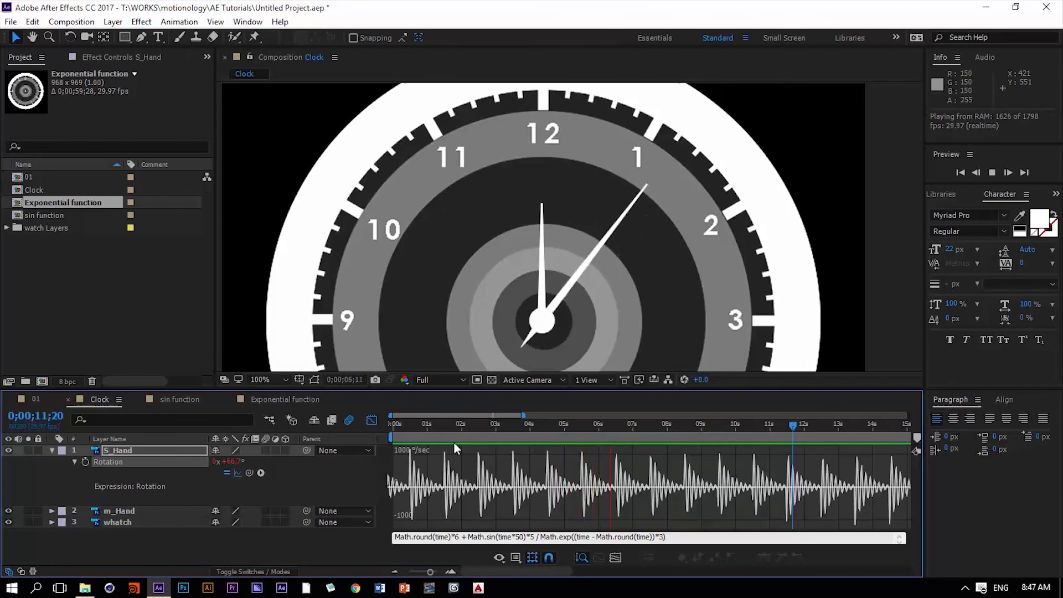
key("space")
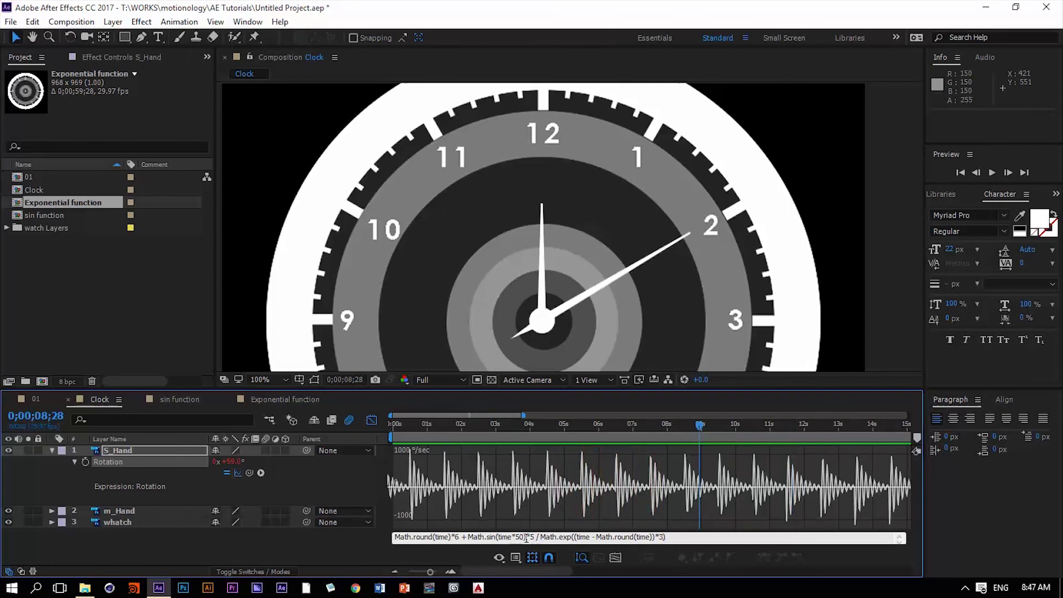
- Reduce the S_Hand oscillation's amplitude by changing its sine multiplier to .8, and preview the animation
left_click(533, 537)
key("BackSpace")
type(".8")
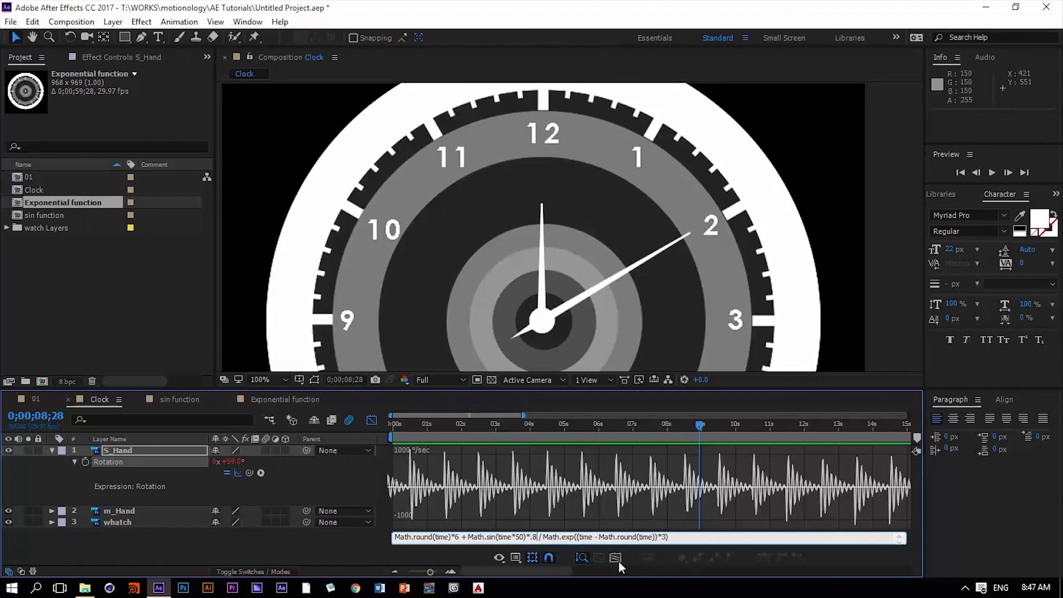
left_click(359, 554)
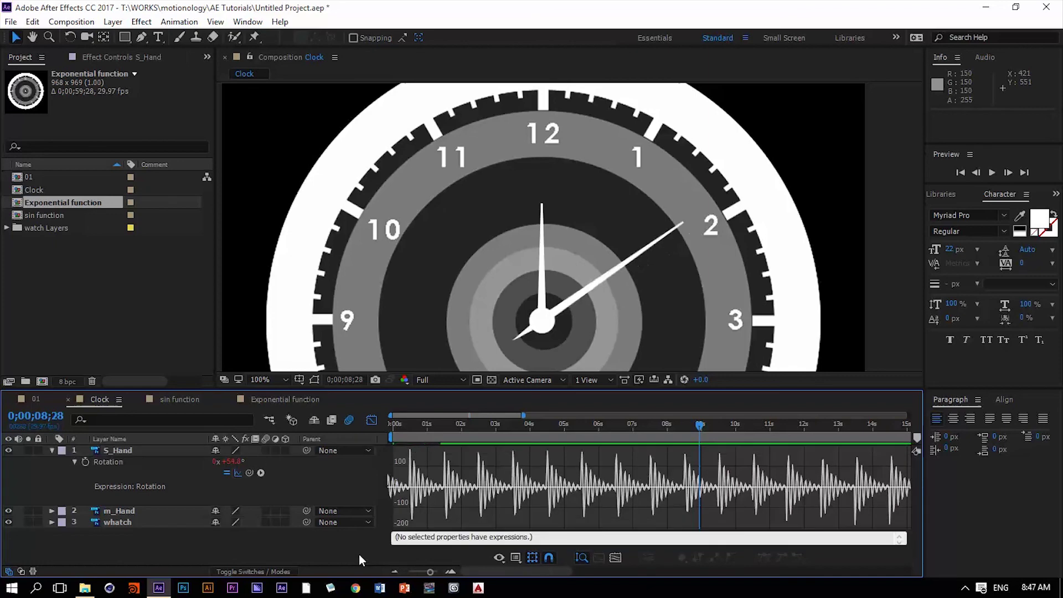
key("space")
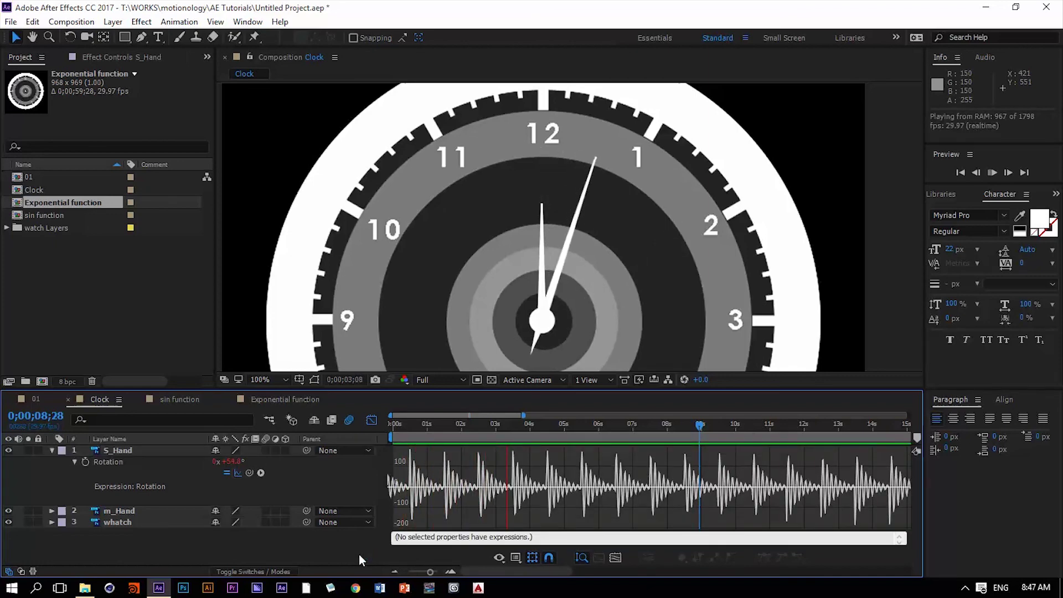
- Enable motion blur for the S_Hand layer and preview the blurred ticking
left_click(266, 451)
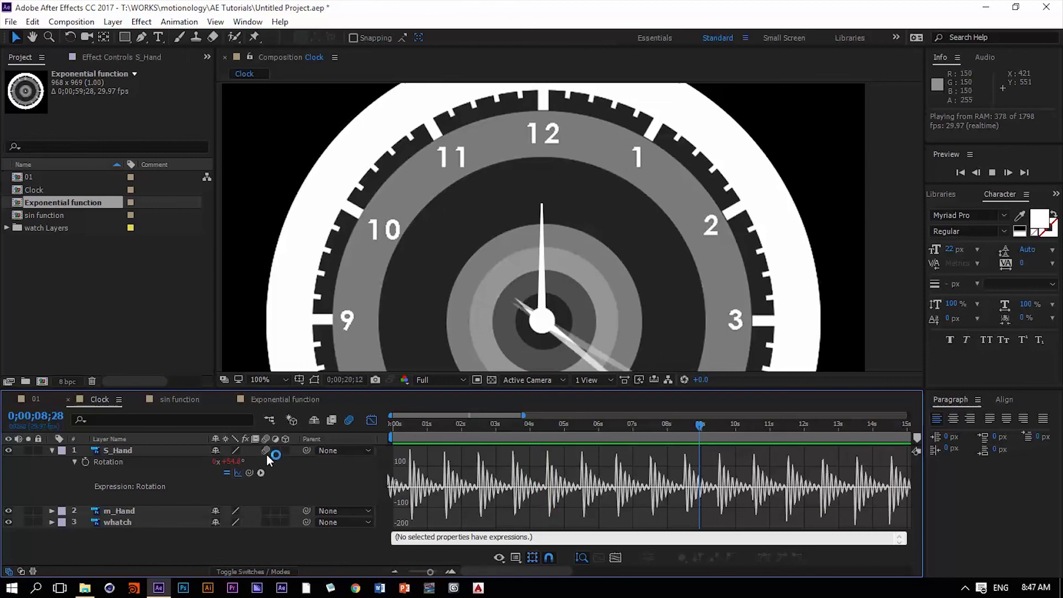
mouse_move(419, 513)
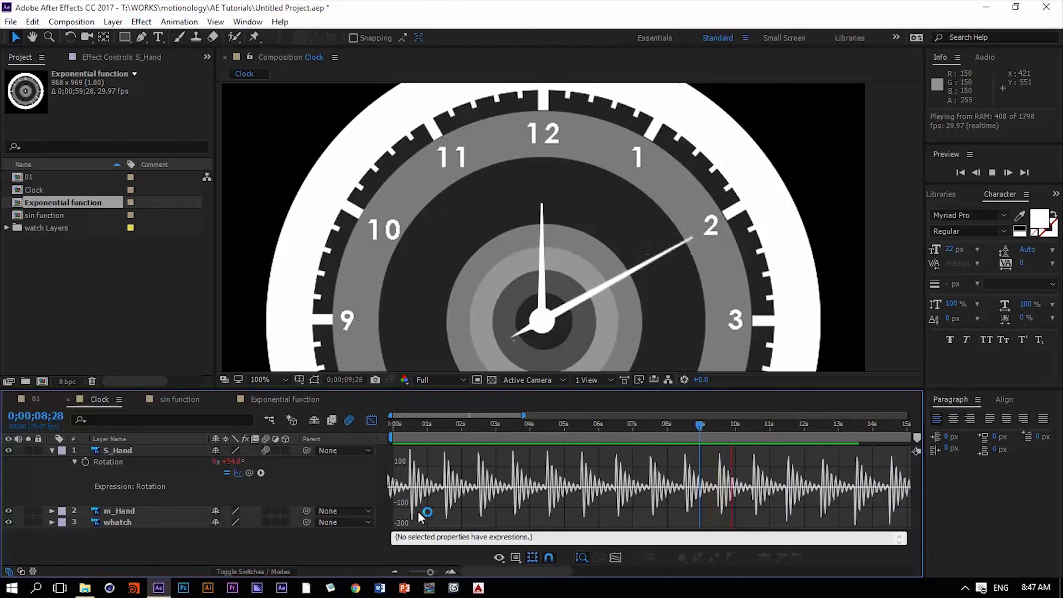
key("space")
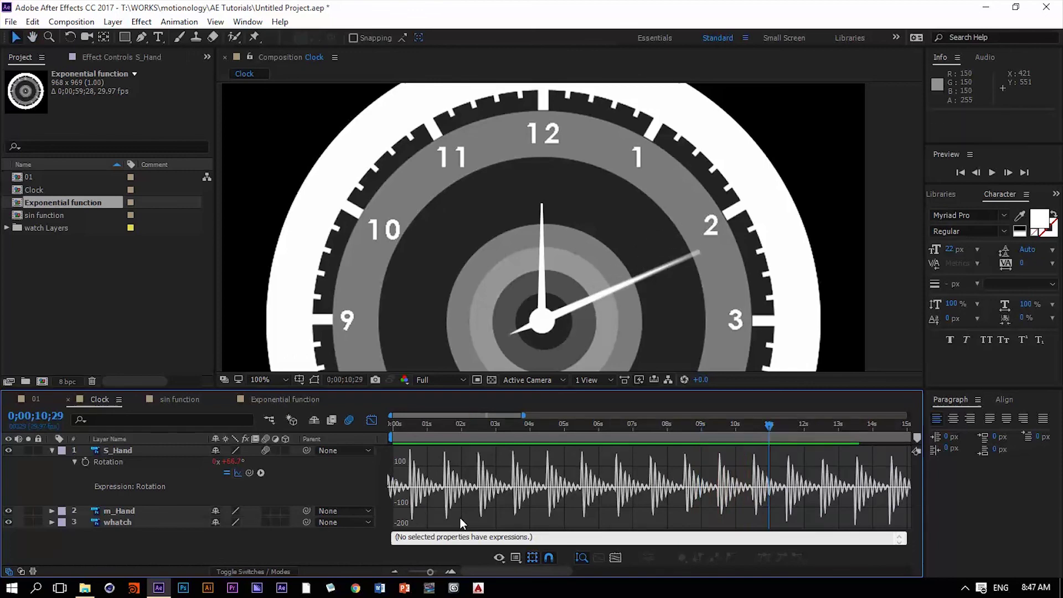